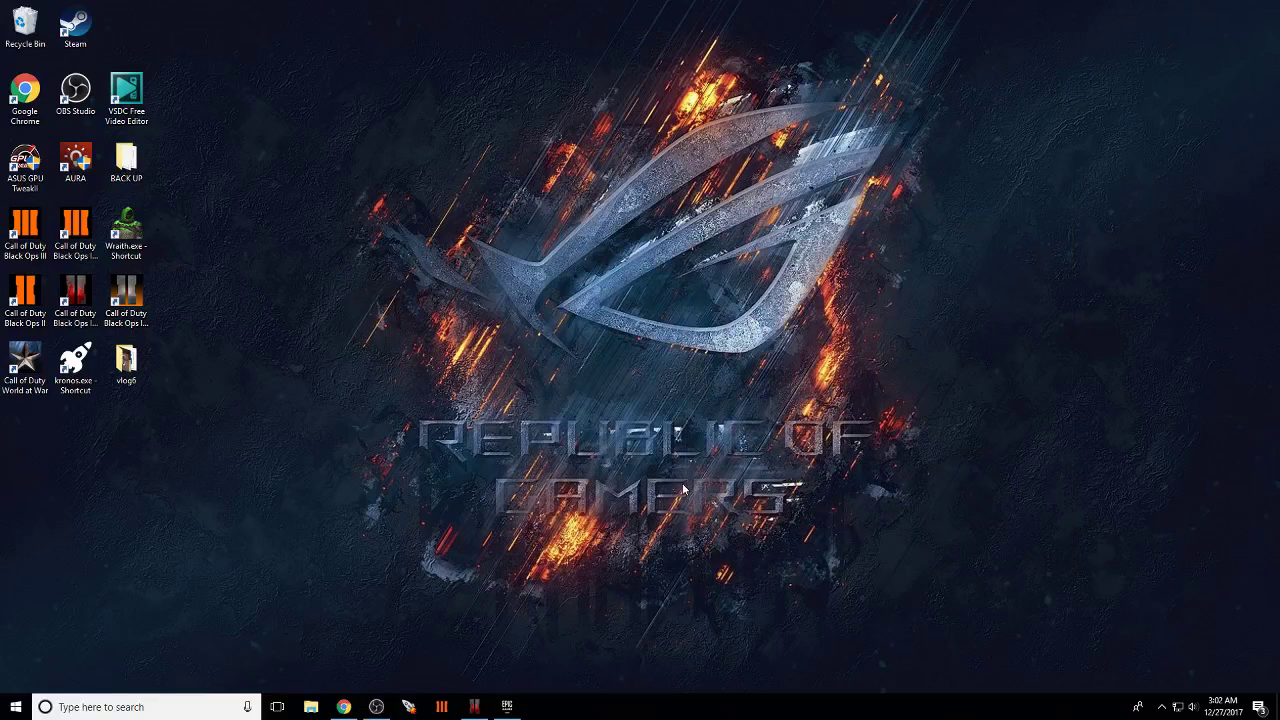
left_click_drag(229, 9, 1046, 674)
left_click_drag(1226, 690, 1114, 694)
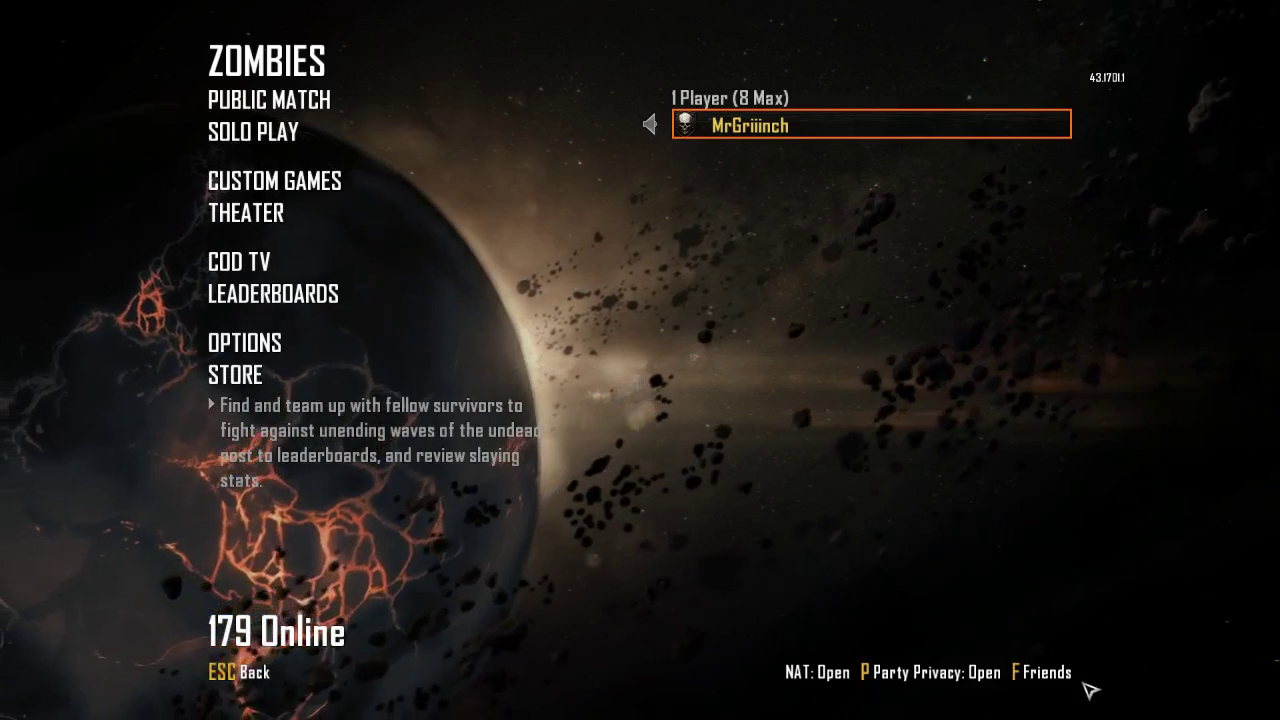
key("Down")
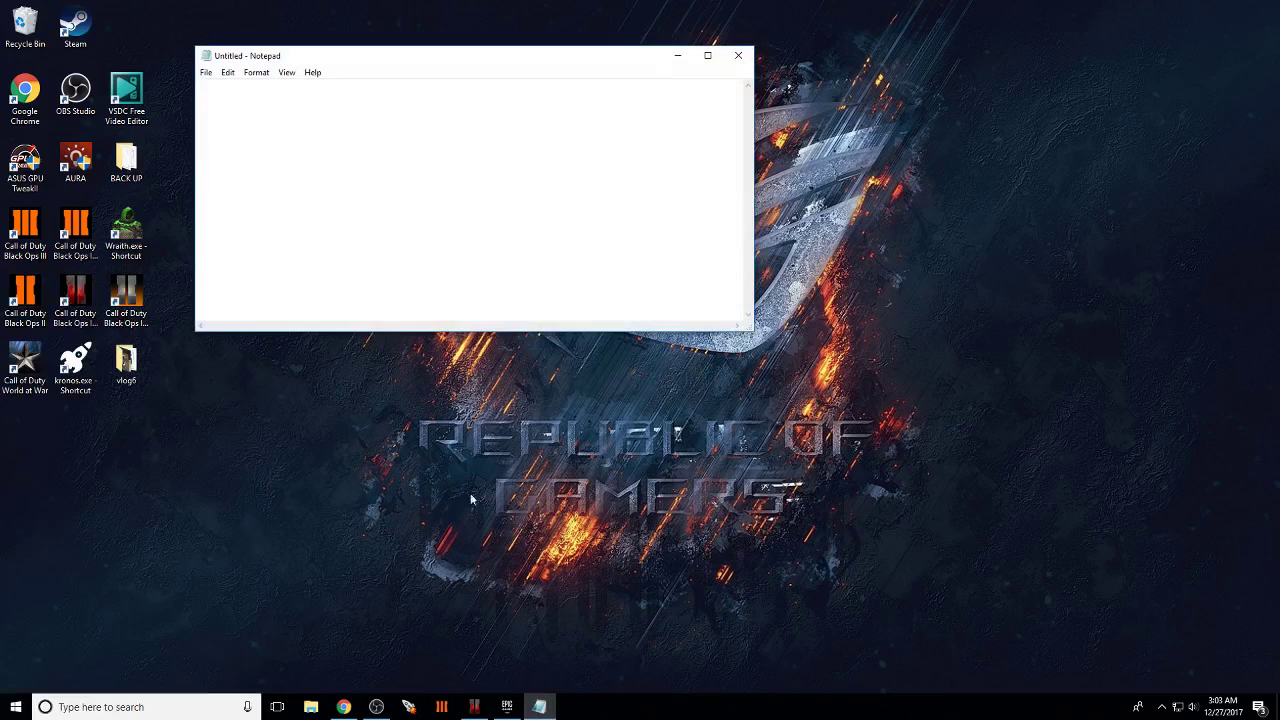
- Open Command Prompt, place it beside the blank Notepad window, and run ipconfig
left_click_drag(462, 56, 310, 389)
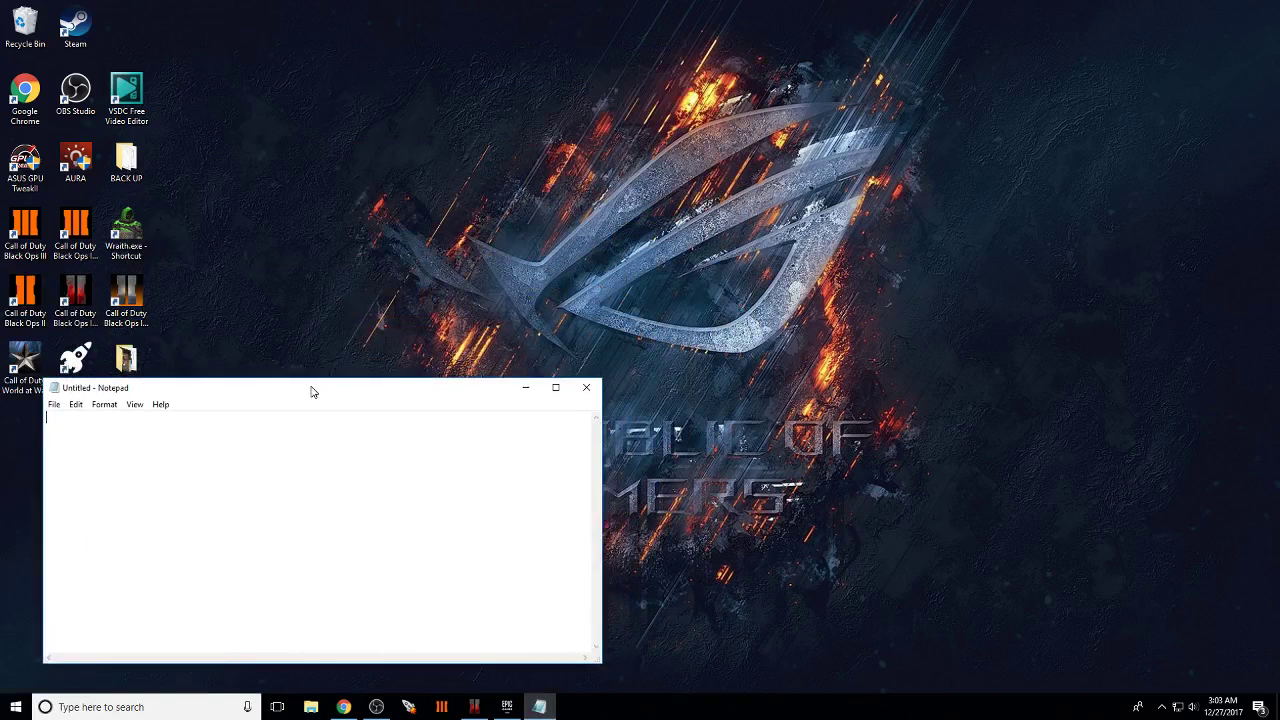
left_click(150, 704)
type("cmd")
key("Return")
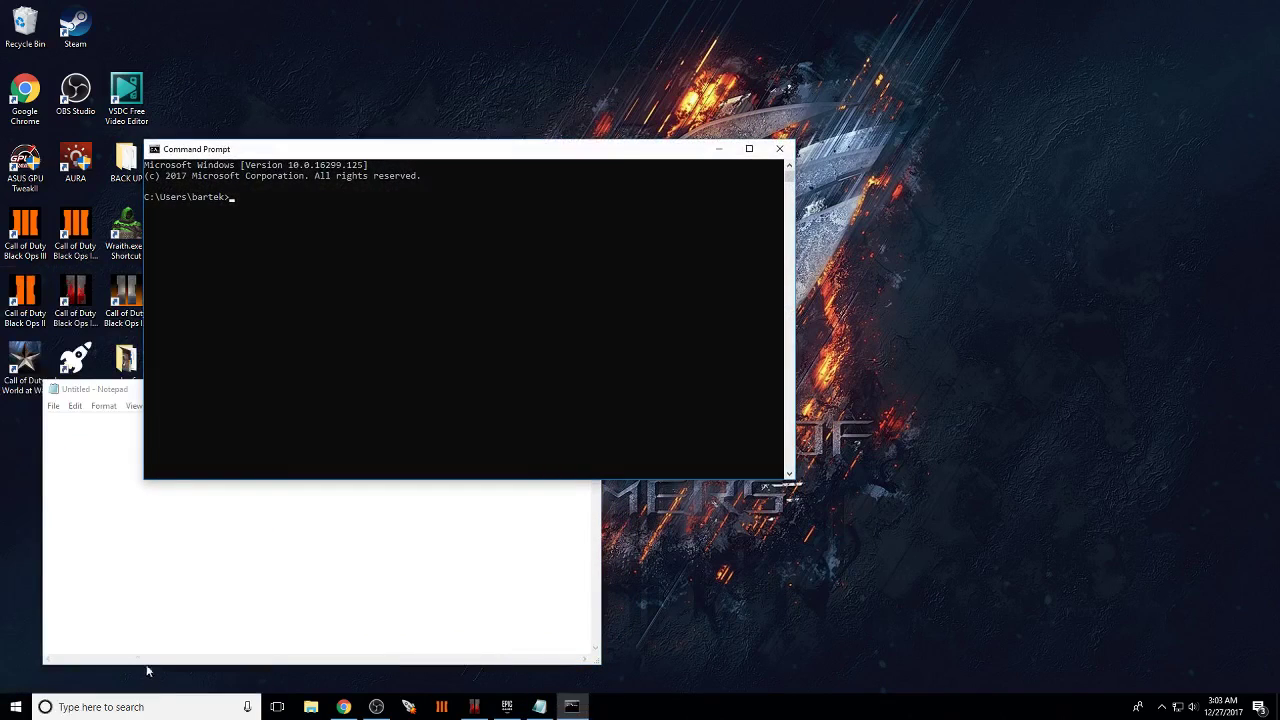
left_click_drag(340, 153, 227, 35)
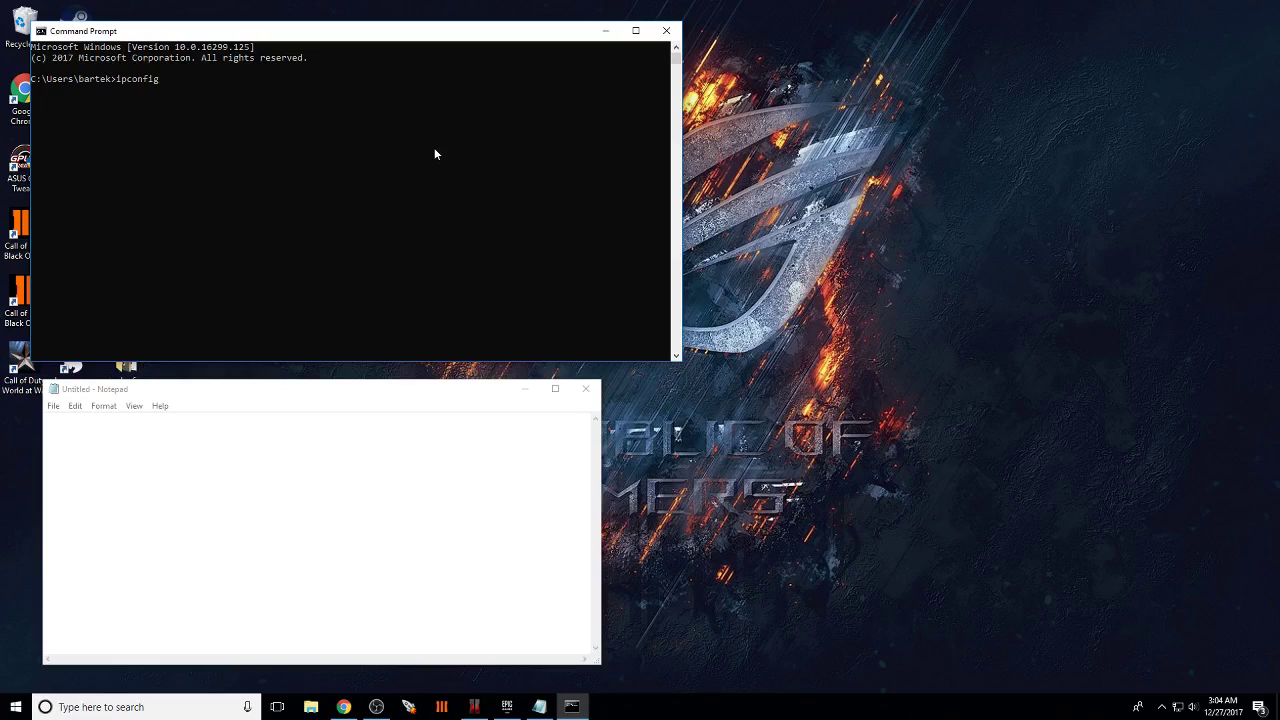
type("ipconfig")
key("Return")
- Copy the ipconfig output into the blank Notepad document and close Command Prompt
left_click_drag(260, 318, 32, 106)
key("ctrl+c")
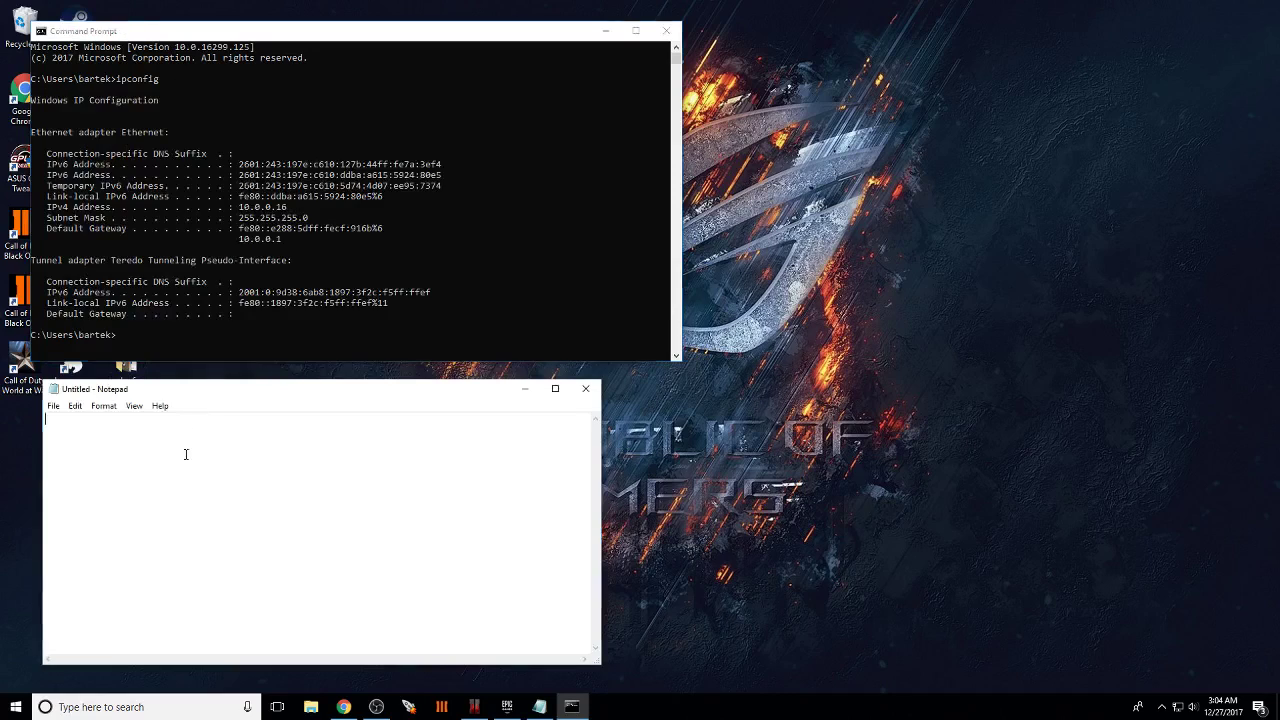
left_click(186, 451)
key("ctrl+v")
left_click_drag(274, 395, 307, 241)
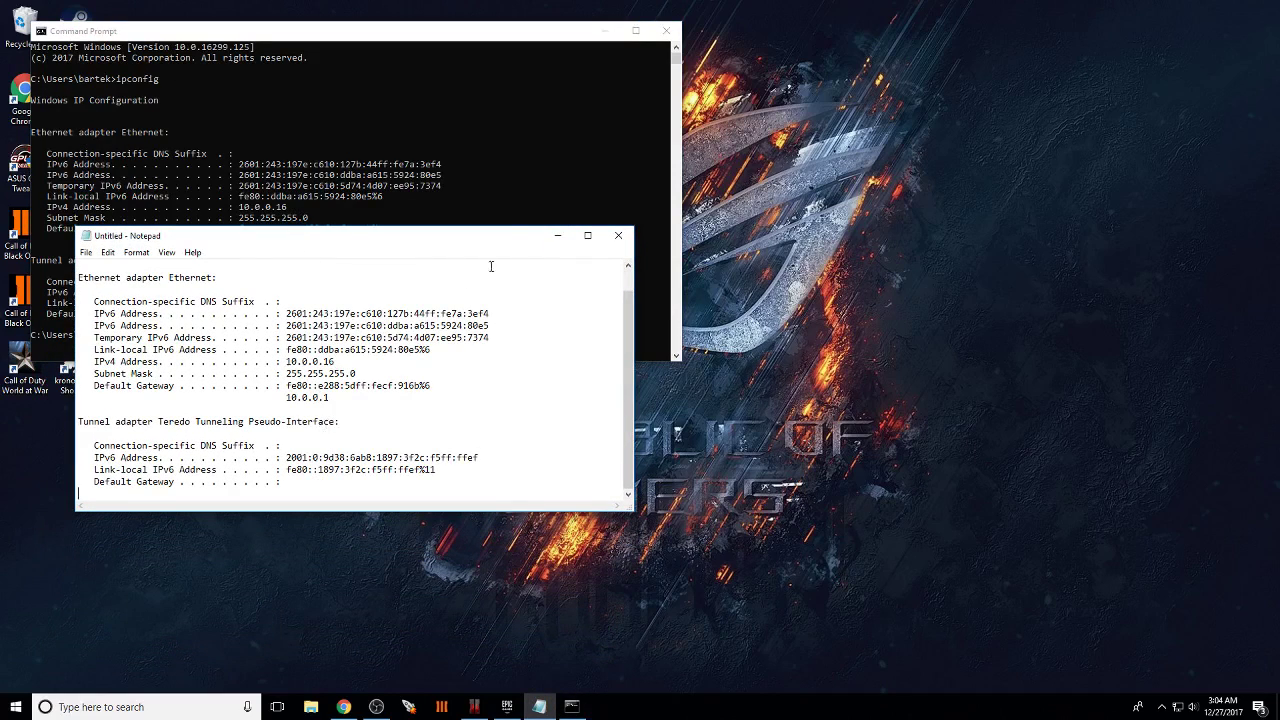
left_click(666, 30)
left_click_drag(390, 240, 369, 74)
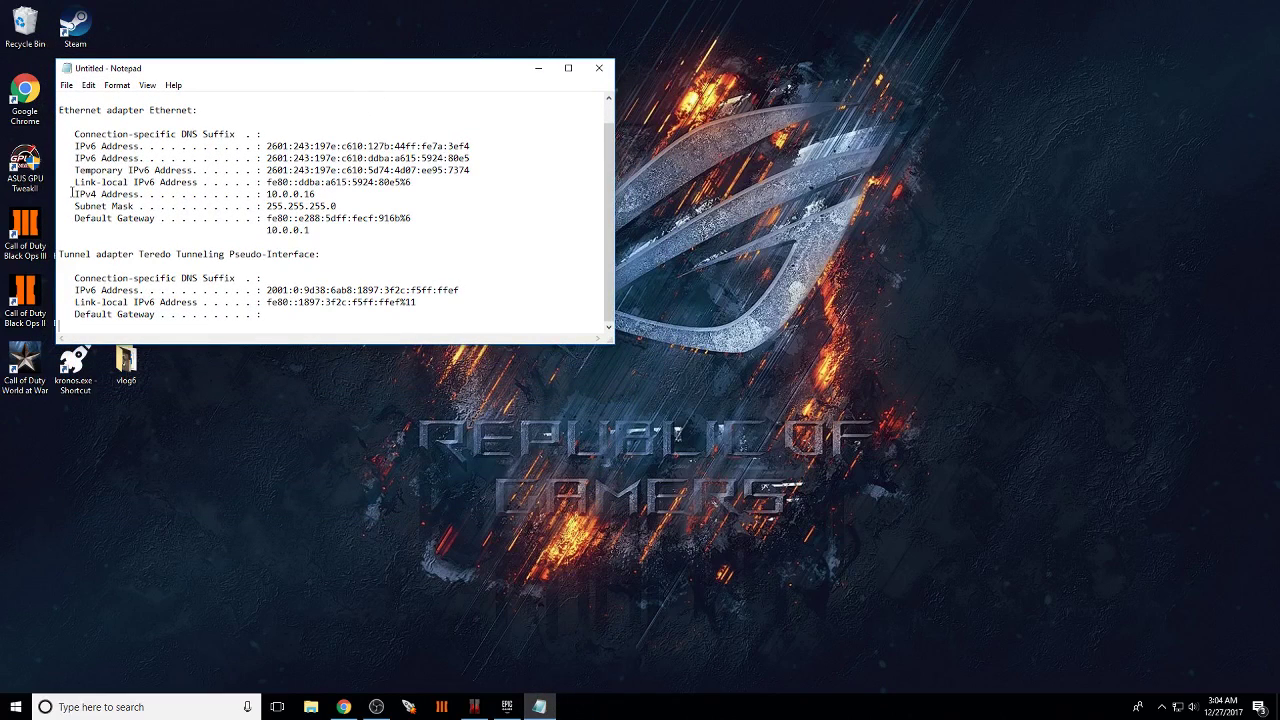
- Find the IPv4 and default gateway entries in the Notepad text and copy the gateway address 10.0.0.1
left_click_drag(75, 193, 318, 194)
left_click(322, 194)
left_click_drag(74, 218, 158, 216)
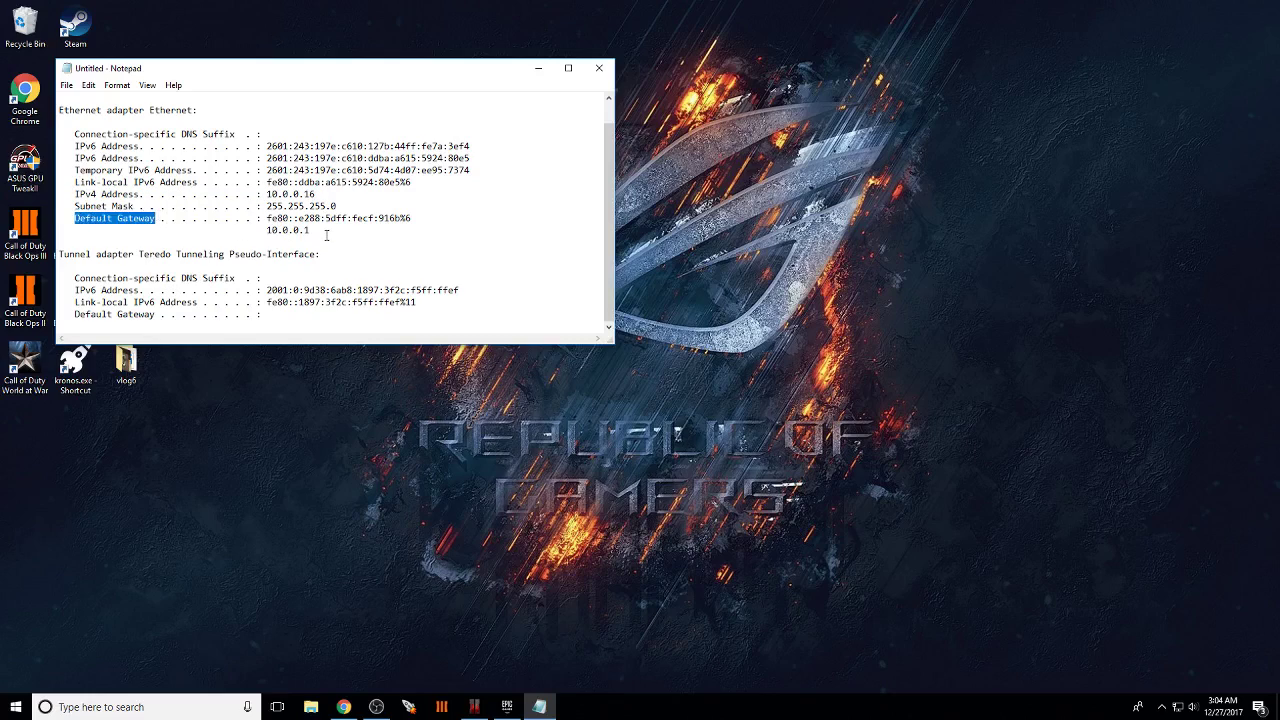
left_click_drag(314, 231, 266, 232)
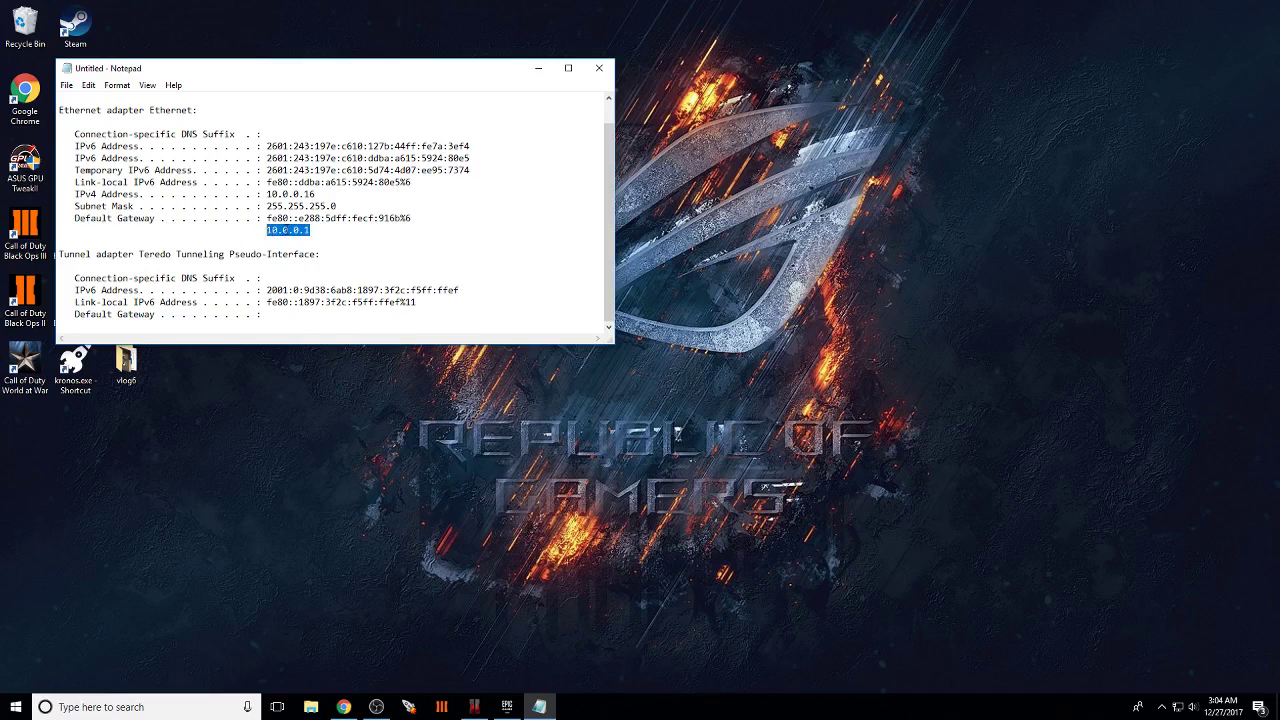
right_click(285, 230)
left_click(310, 271)
left_click(326, 231)
- Switch to Chrome and load the copied gateway address 10.0.0.1 in a new tab
left_click(343, 707)
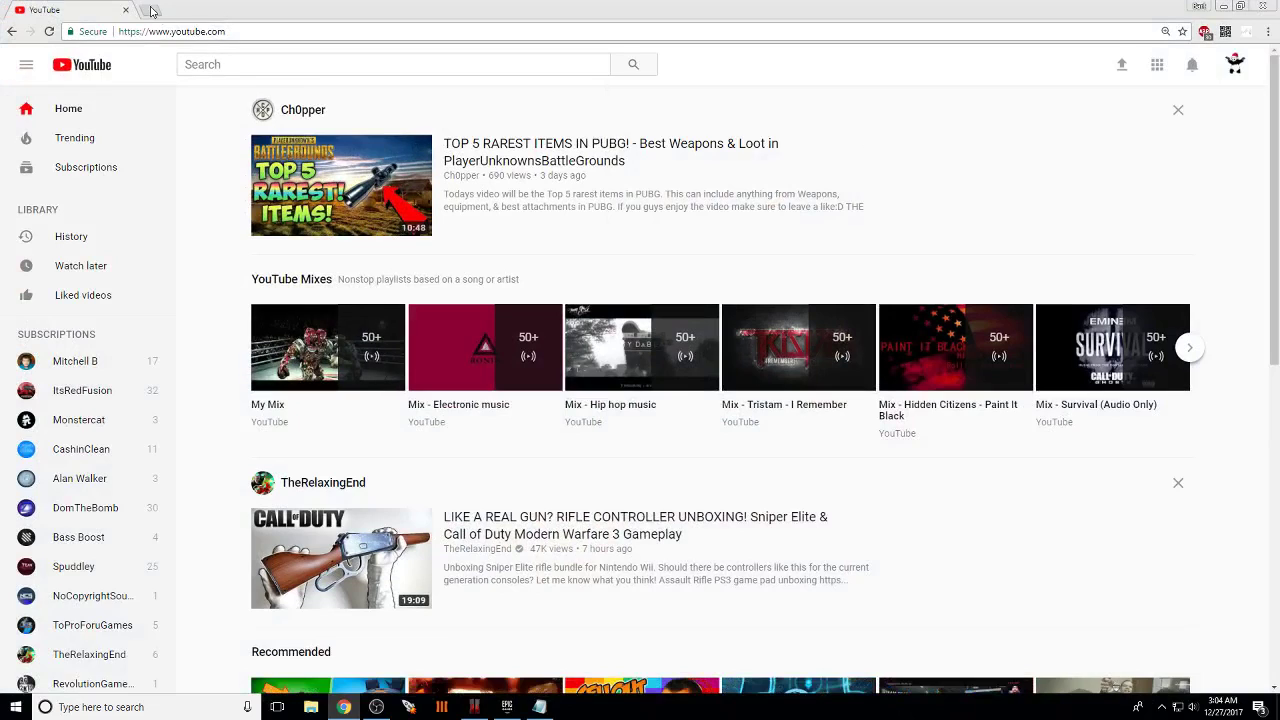
left_click(152, 10)
right_click(184, 31)
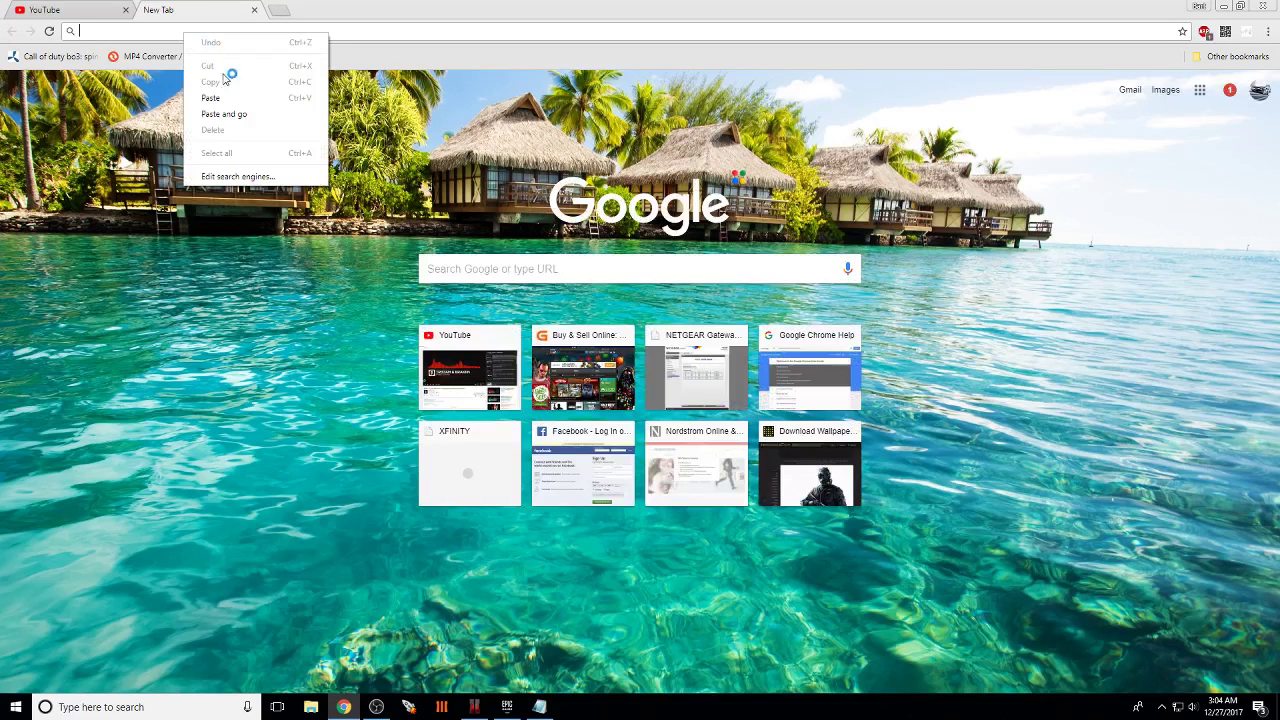
left_click(257, 112)
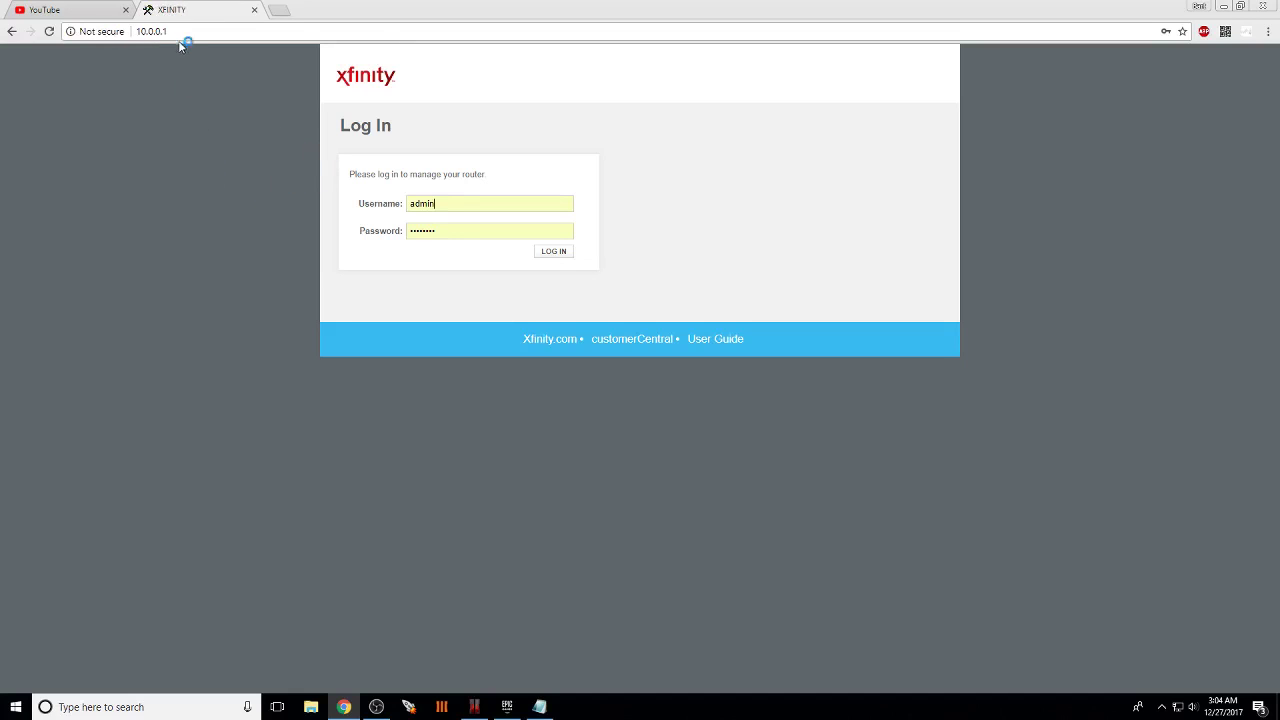
left_click(180, 31)
left_click(211, 138)
left_click(442, 203)
left_click(397, 205)
left_click(388, 272)
left_click(379, 236)
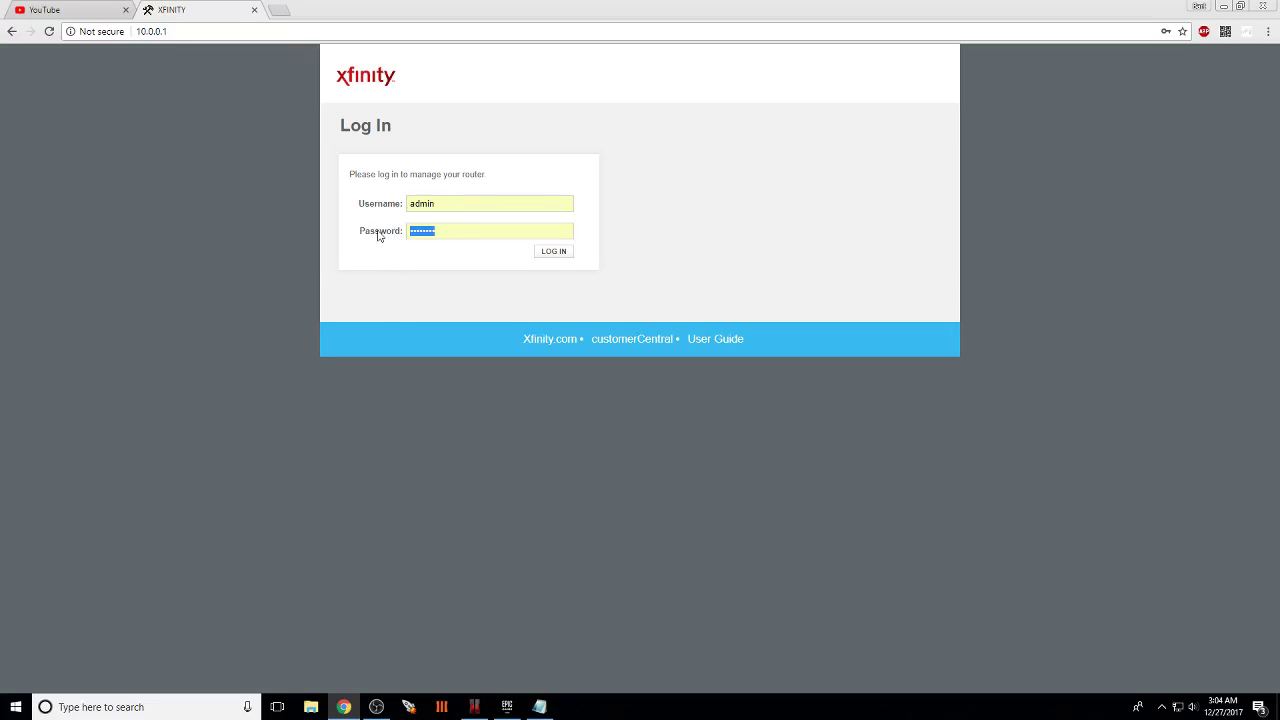
left_click(396, 322)
left_click(285, 15)
left_click(382, 10)
left_click(553, 251)
left_click_drag(443, 202, 336, 239)
left_click(369, 251)
left_click(397, 308)
left_click_drag(448, 205, 357, 209)
left_click(339, 275)
- Fill in the router password from the saved admin login and log in
double_click(431, 238)
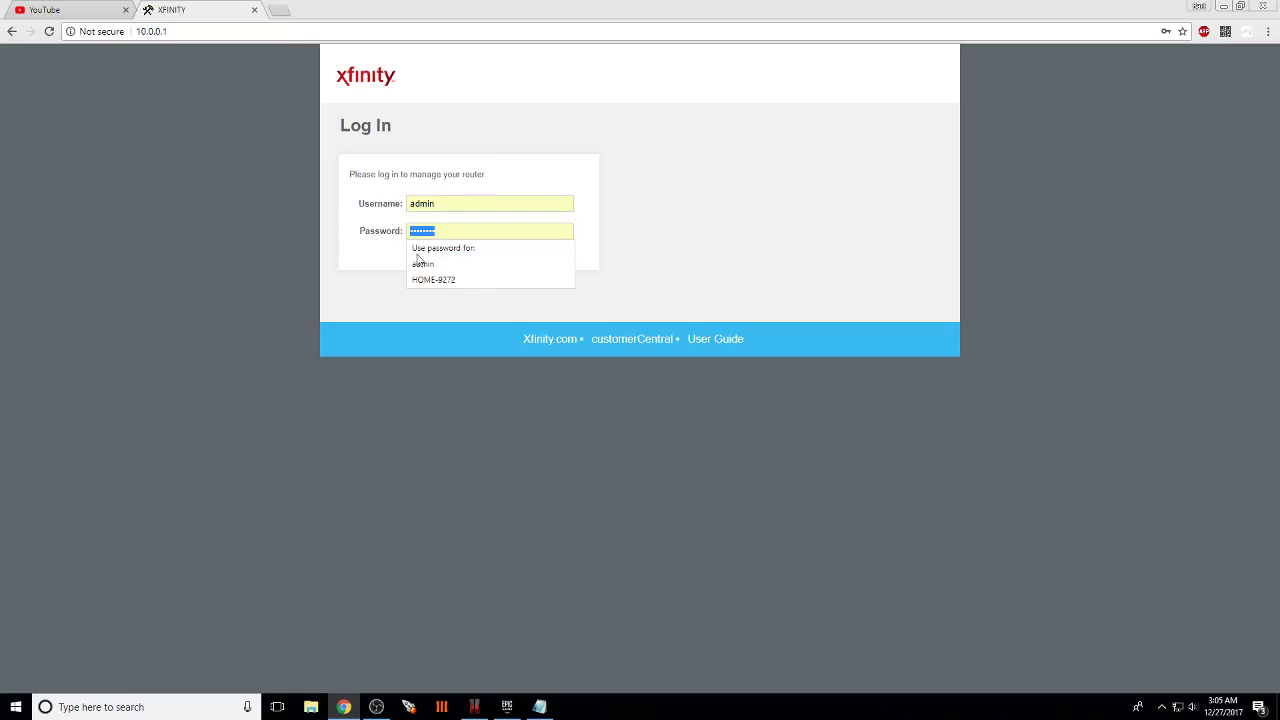
left_click(420, 263)
left_click(553, 255)
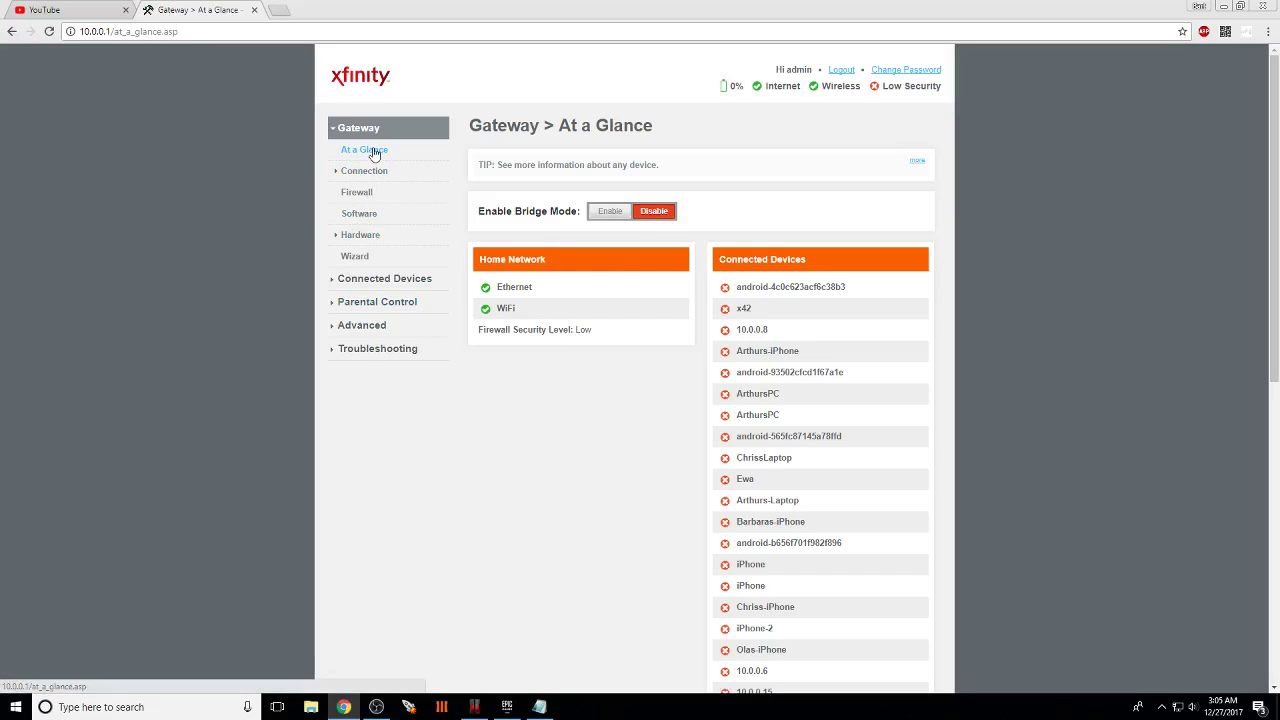
- Enable port forwarding in the router's advanced settings and delete the existing NAME HERE service
left_click(378, 326)
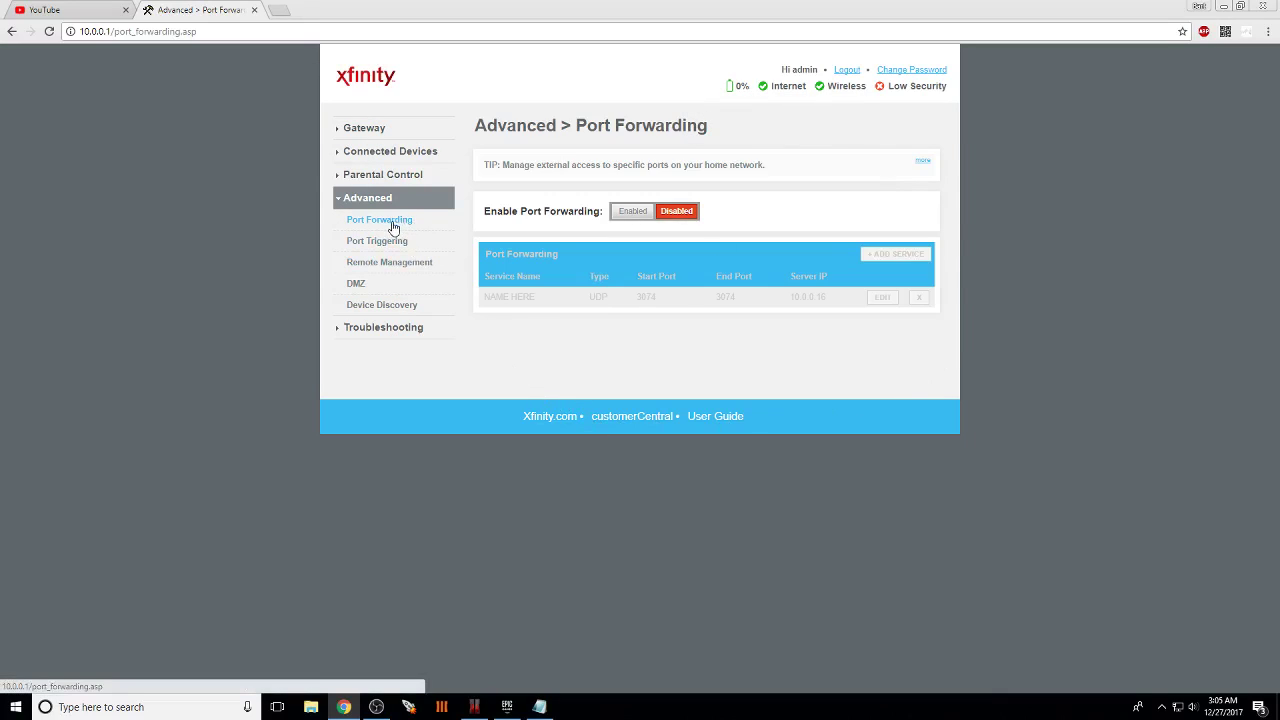
left_click(633, 212)
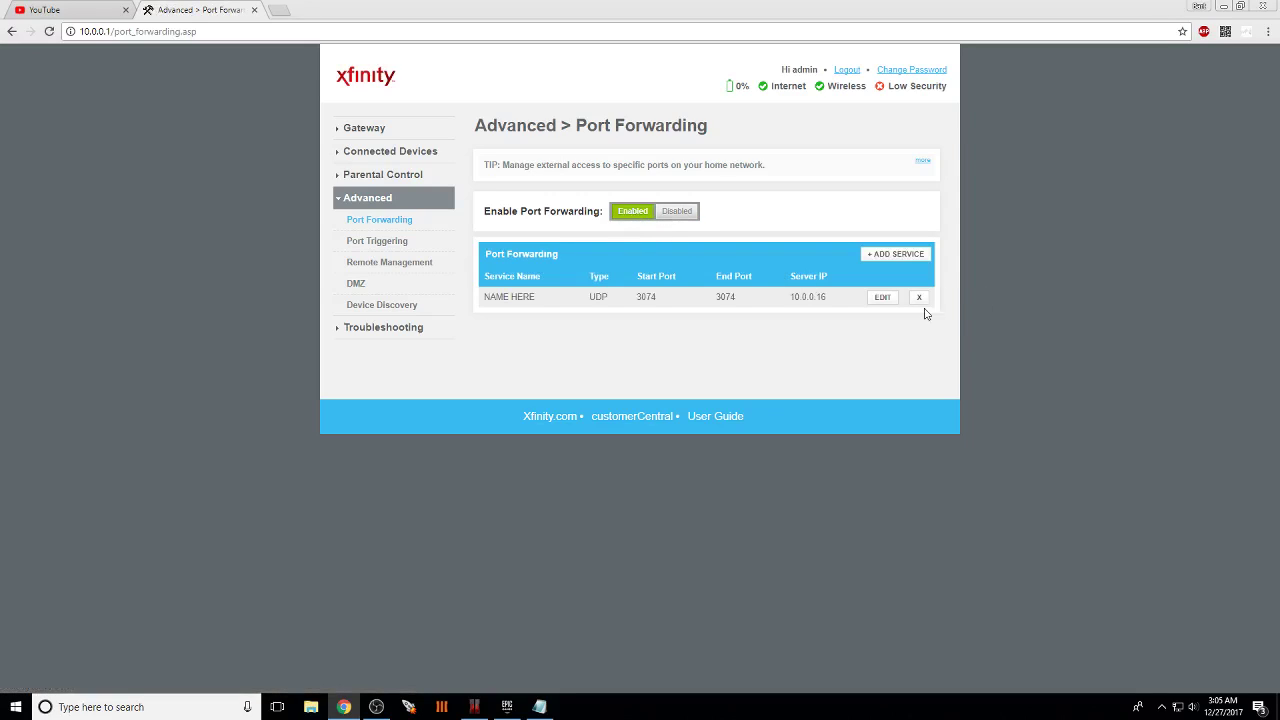
left_click(919, 298)
left_click(677, 367)
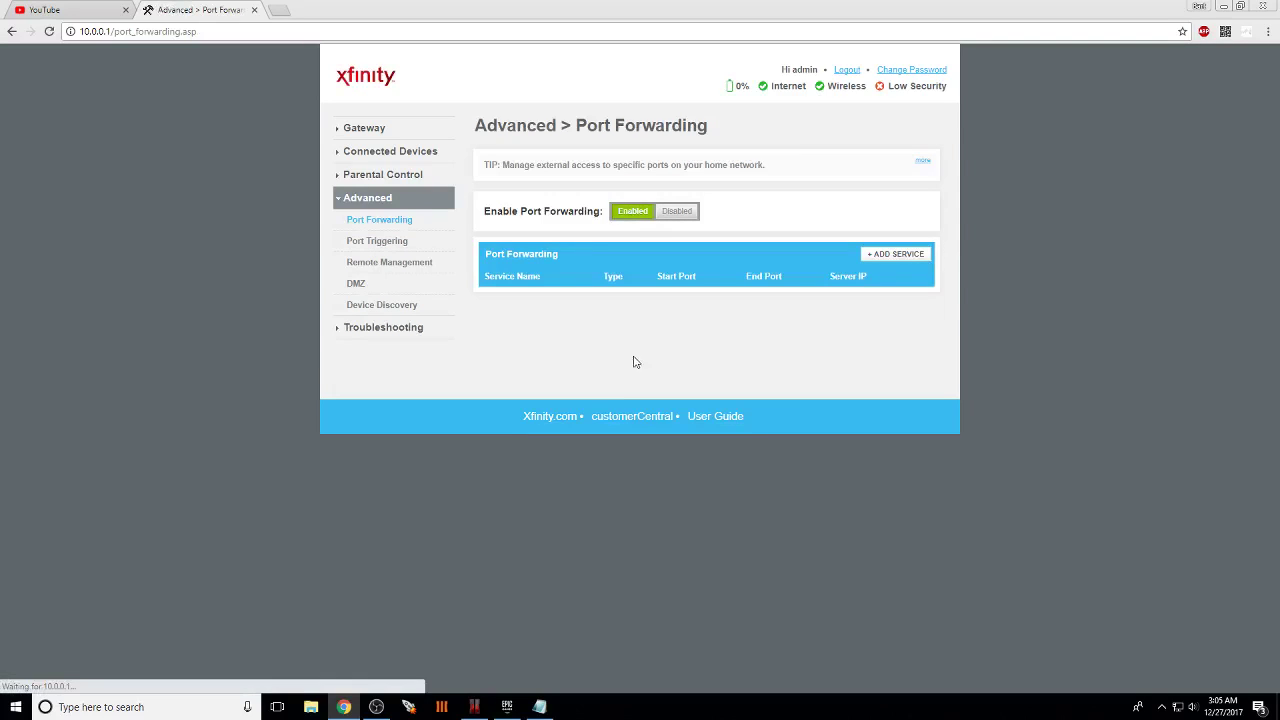
- Start a new port forwarding service named "pc bo2" with the service type UDP
left_click(899, 255)
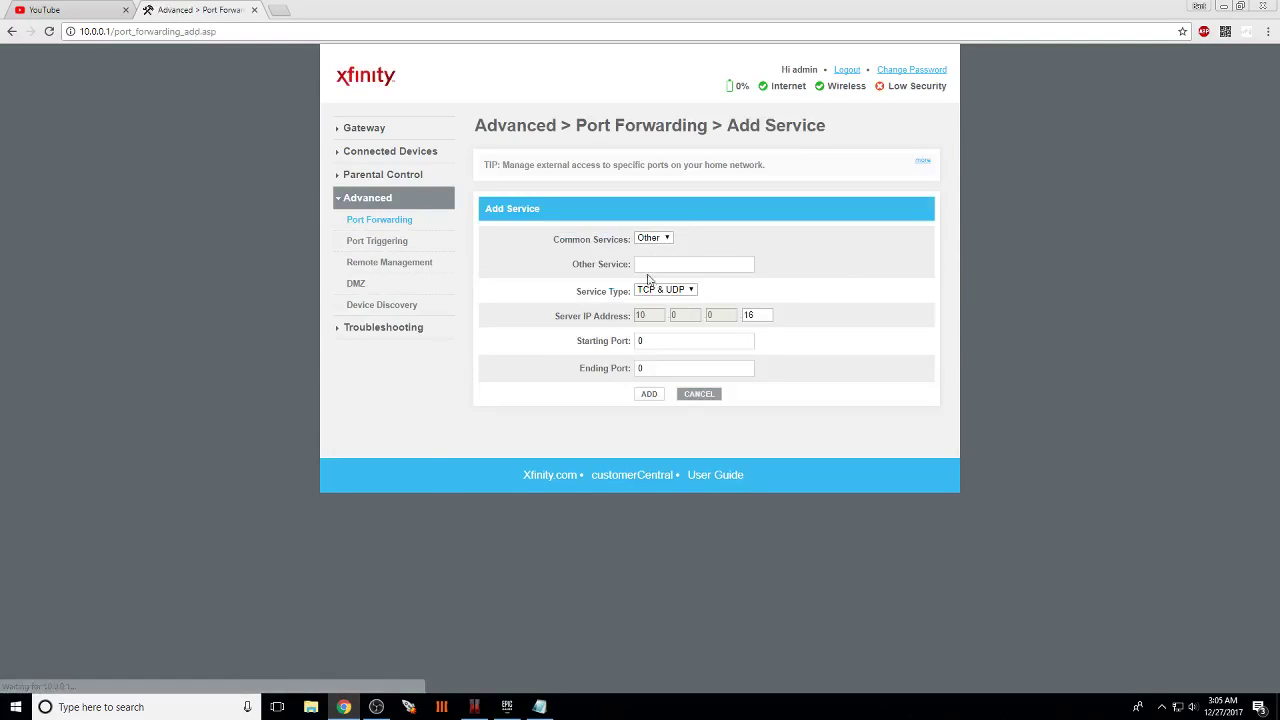
type("p")
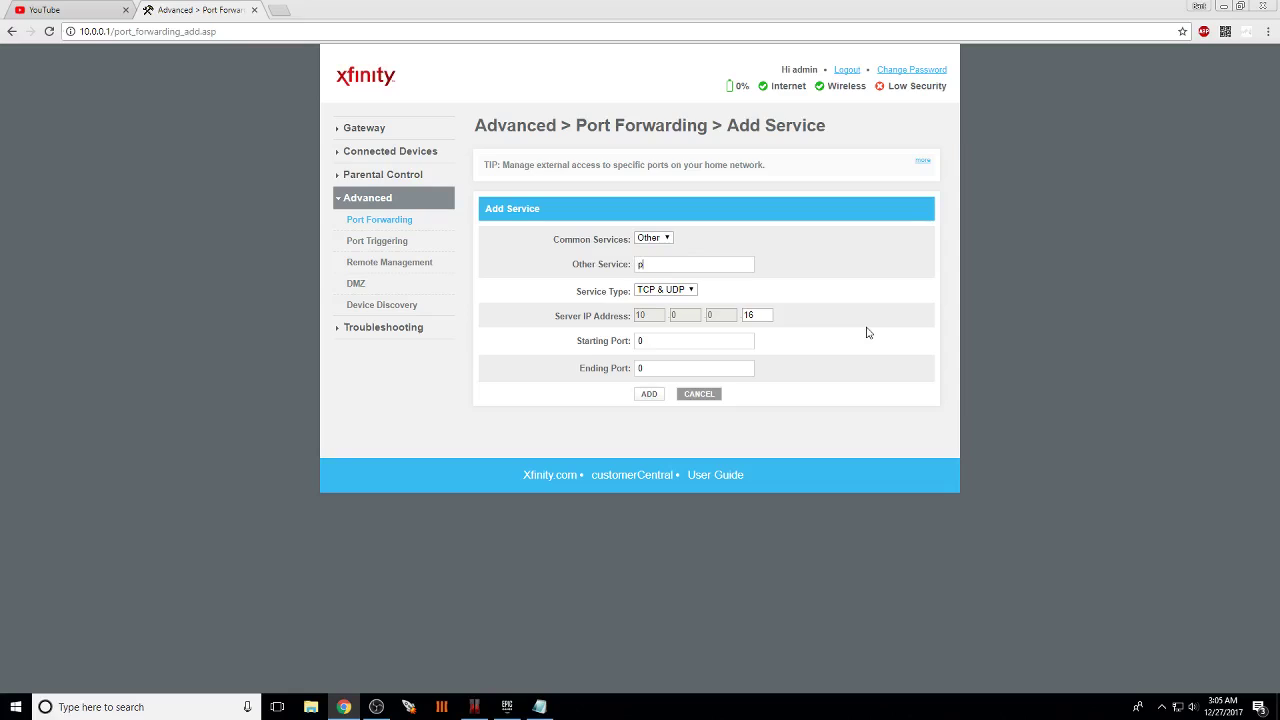
type("c bo2")
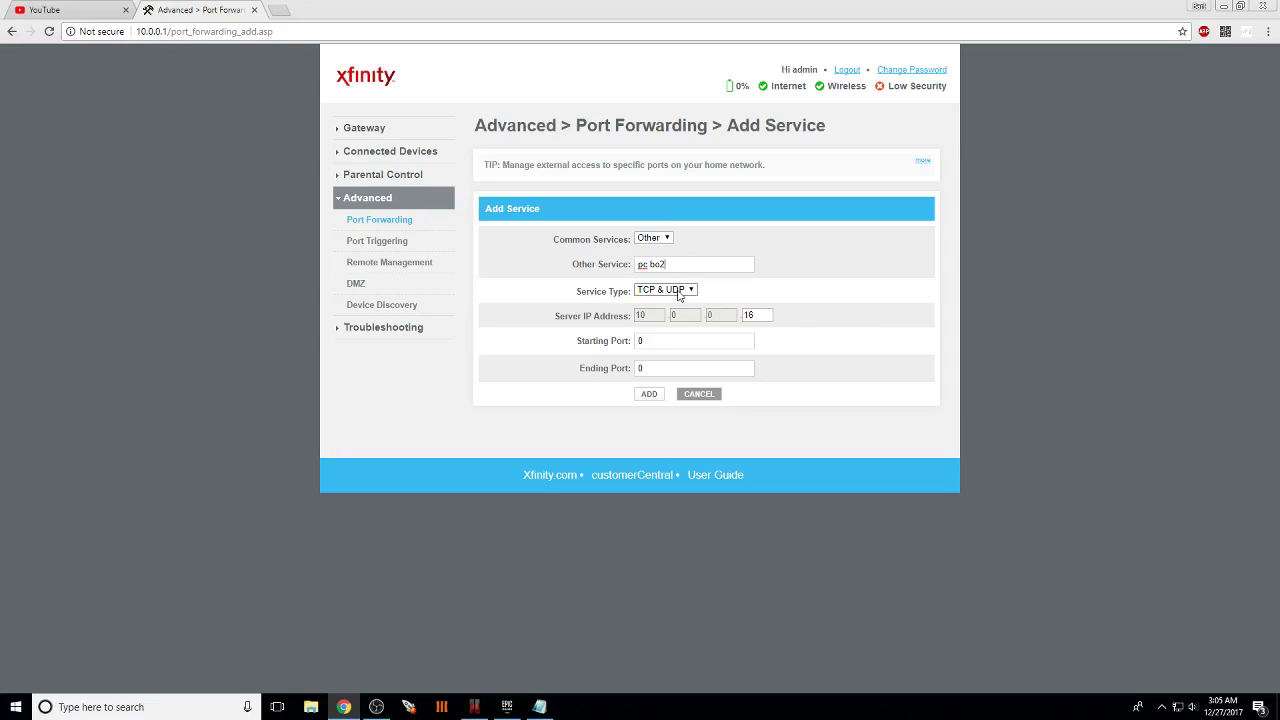
left_click(690, 292)
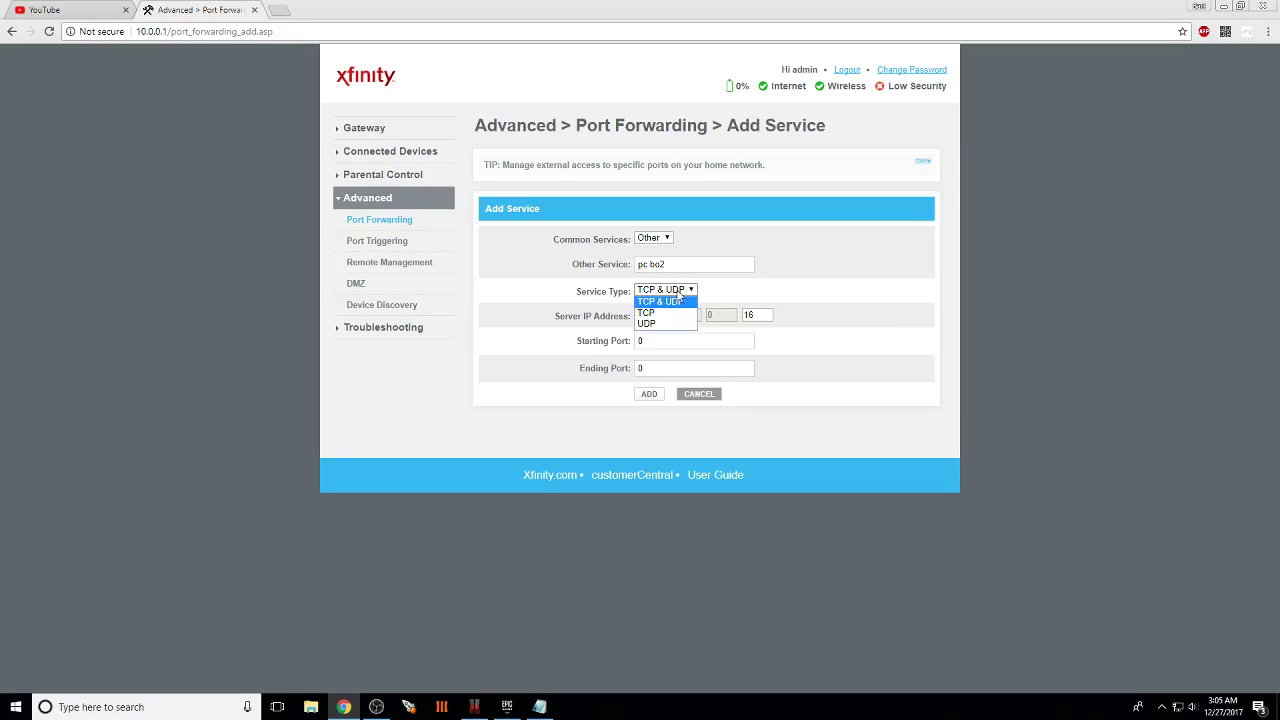
left_click(651, 324)
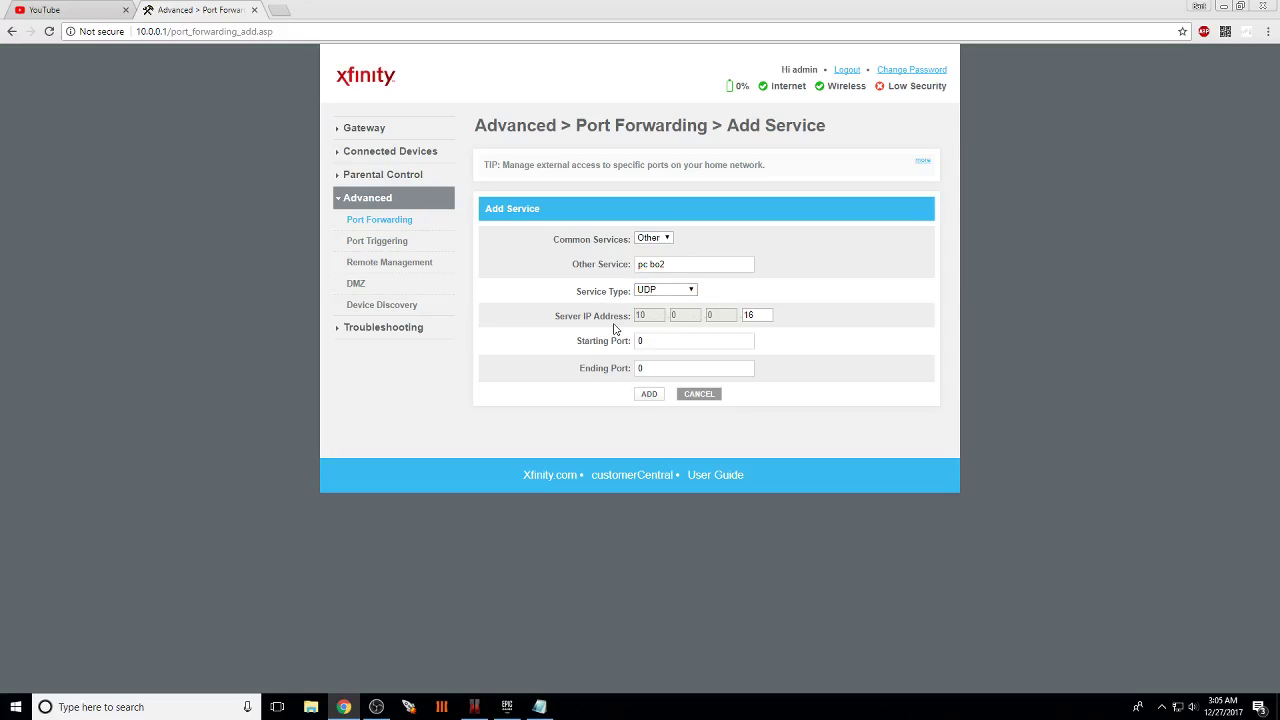
- Look up the computer's IPv4 address in the Notepad ipconfig text for the service's server IP address, and copy it
left_click_drag(572, 323, 626, 325)
left_click(622, 328)
left_click(539, 707)
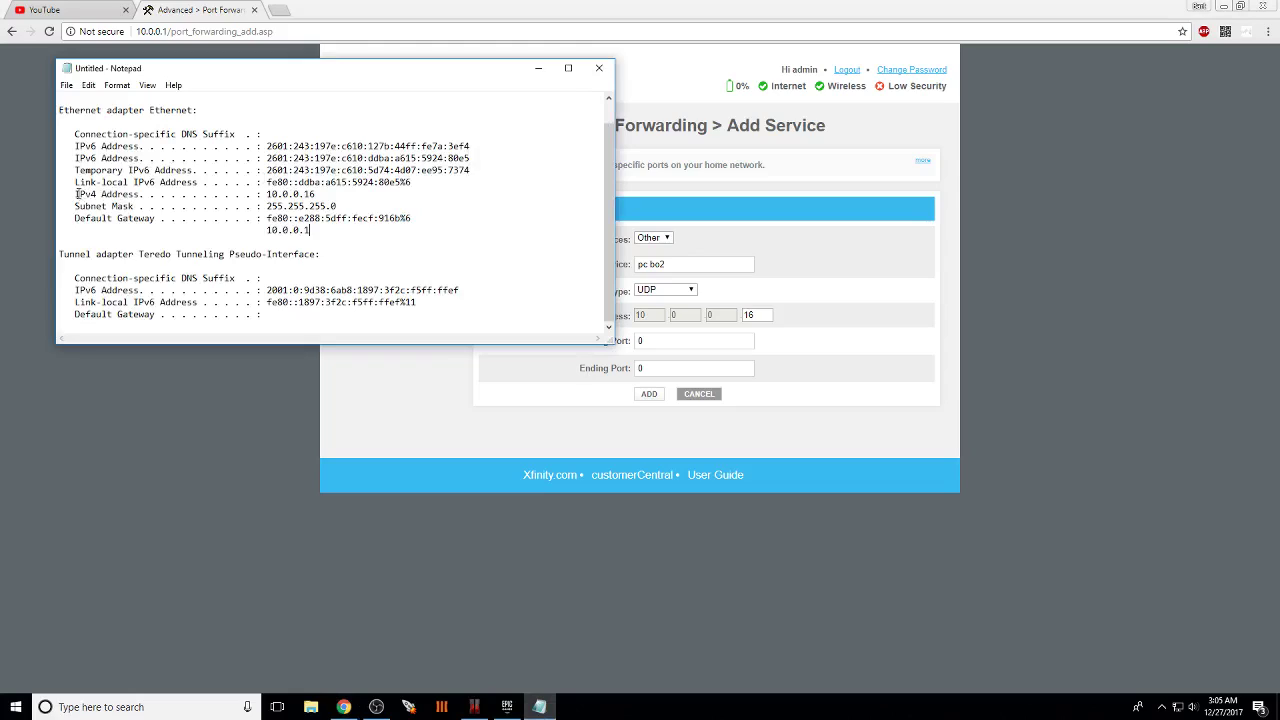
left_click_drag(97, 194, 266, 194)
left_click(303, 289)
scroll(293, 215, "up", 1)
scroll(294, 230, "down", 1)
left_click_drag(324, 194, 266, 198)
right_click(284, 195)
left_click(300, 237)
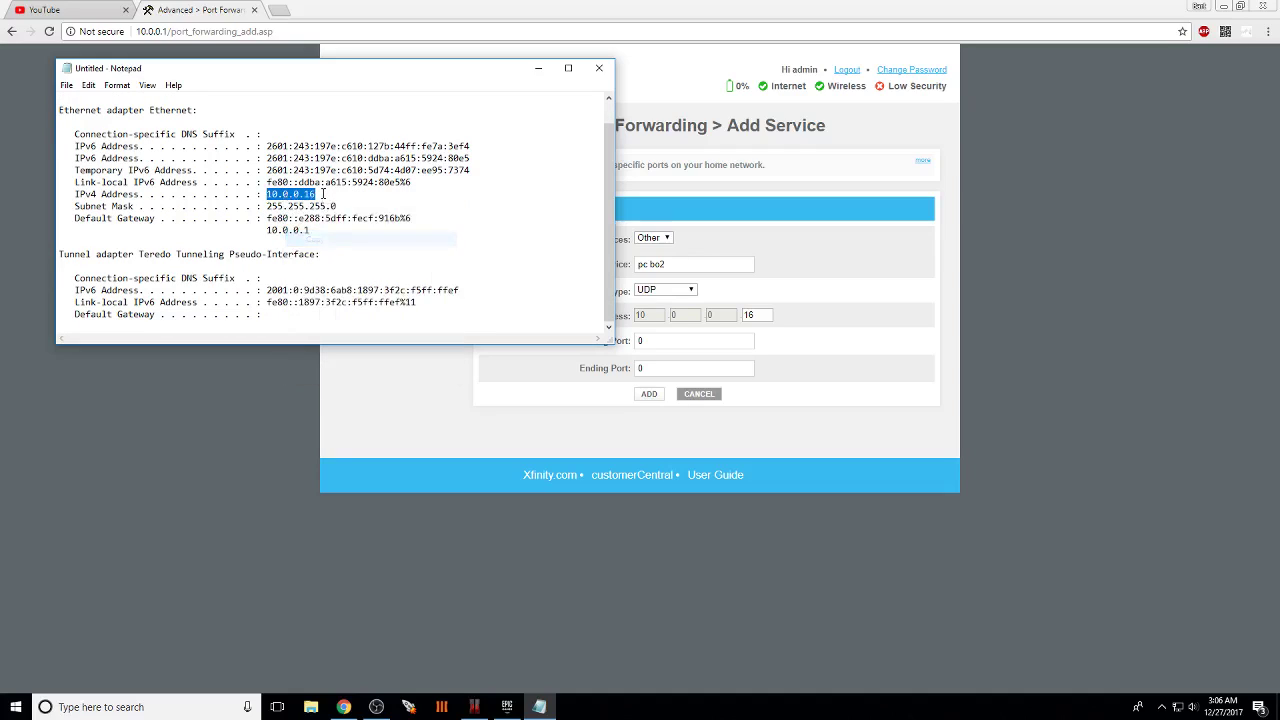
left_click(286, 194)
- Set the service's starting and ending ports to 3074 and add the service
left_click(665, 316)
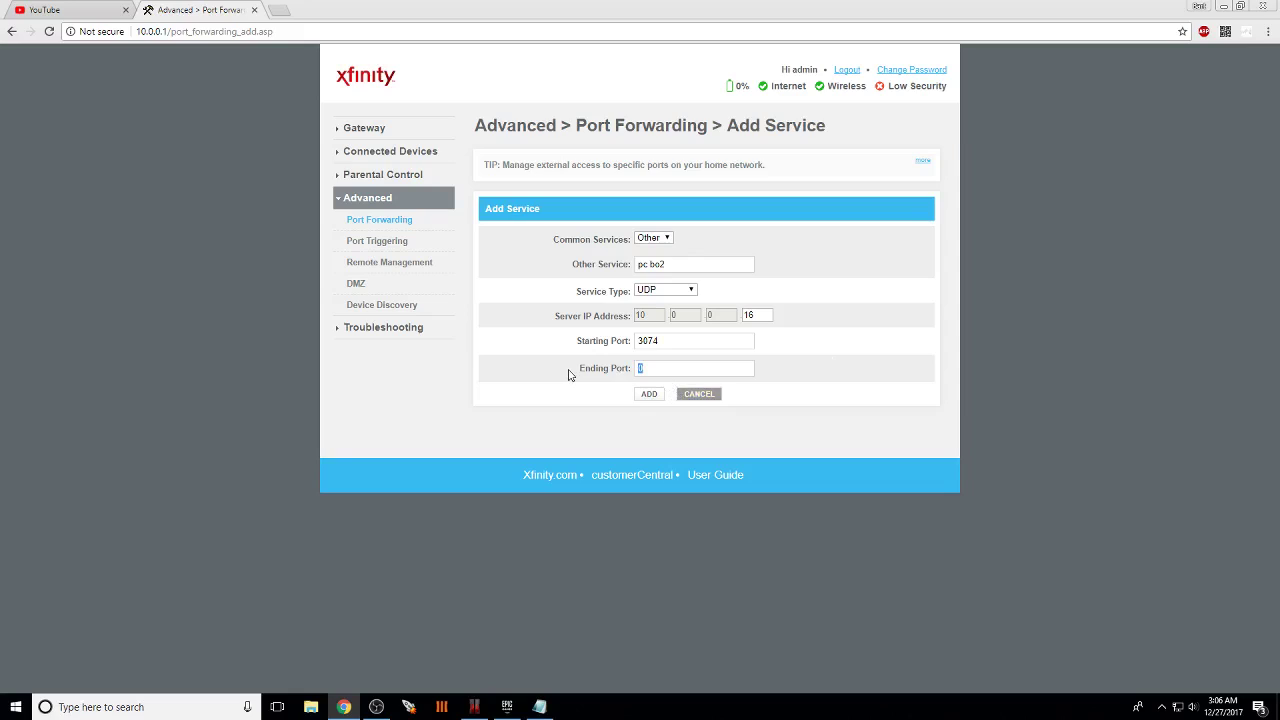
type("307")
left_click(649, 396)
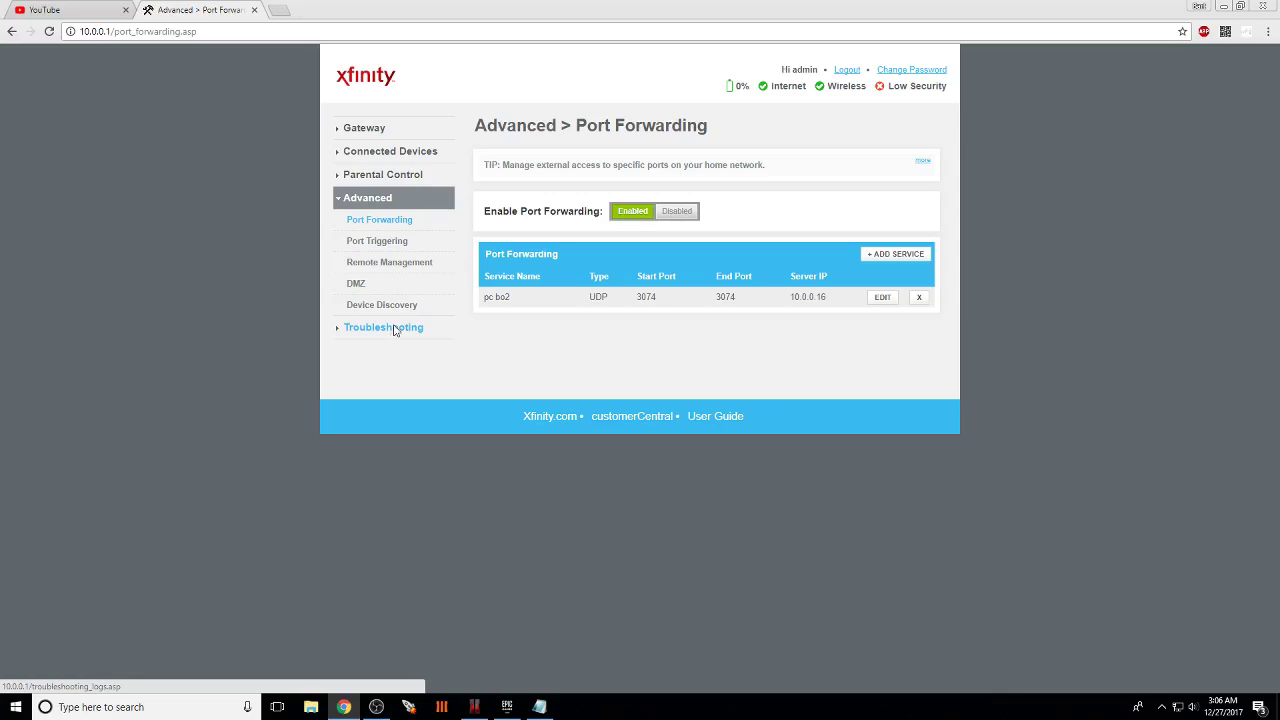
- Enable DMZ in the router's advanced settings with host 10.0.0.16 and save it
left_click(395, 330)
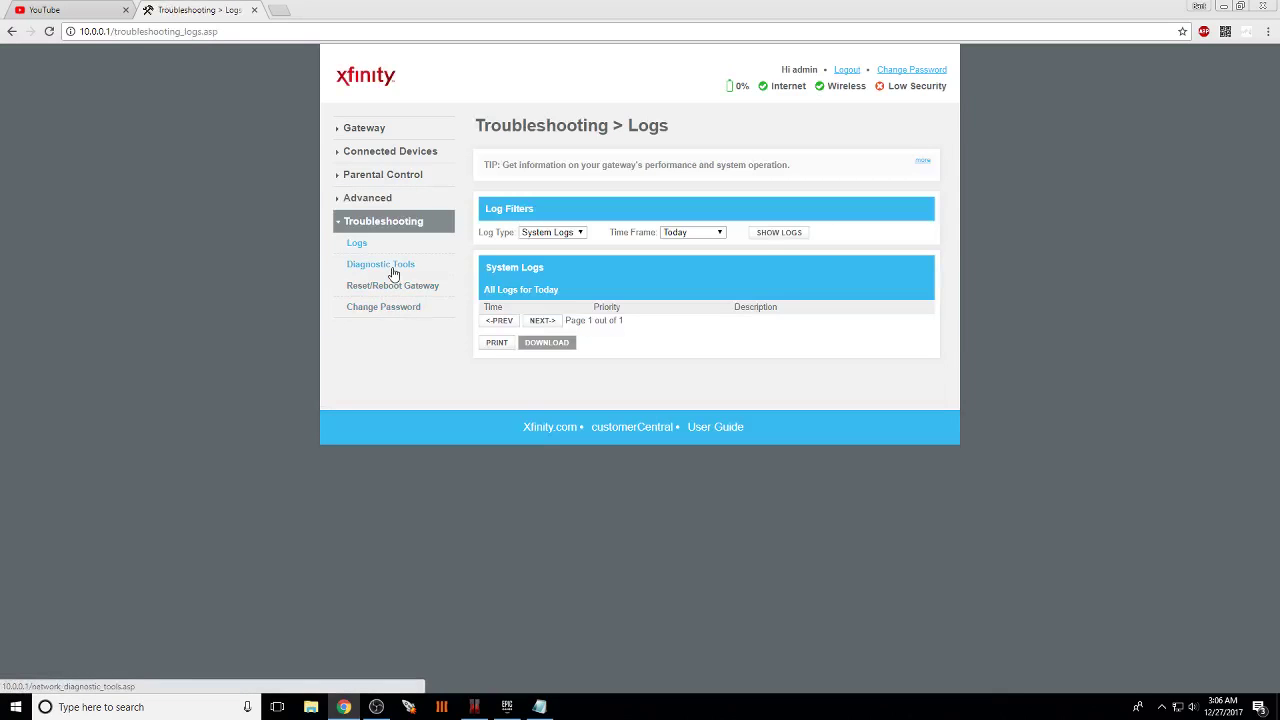
left_click(380, 197)
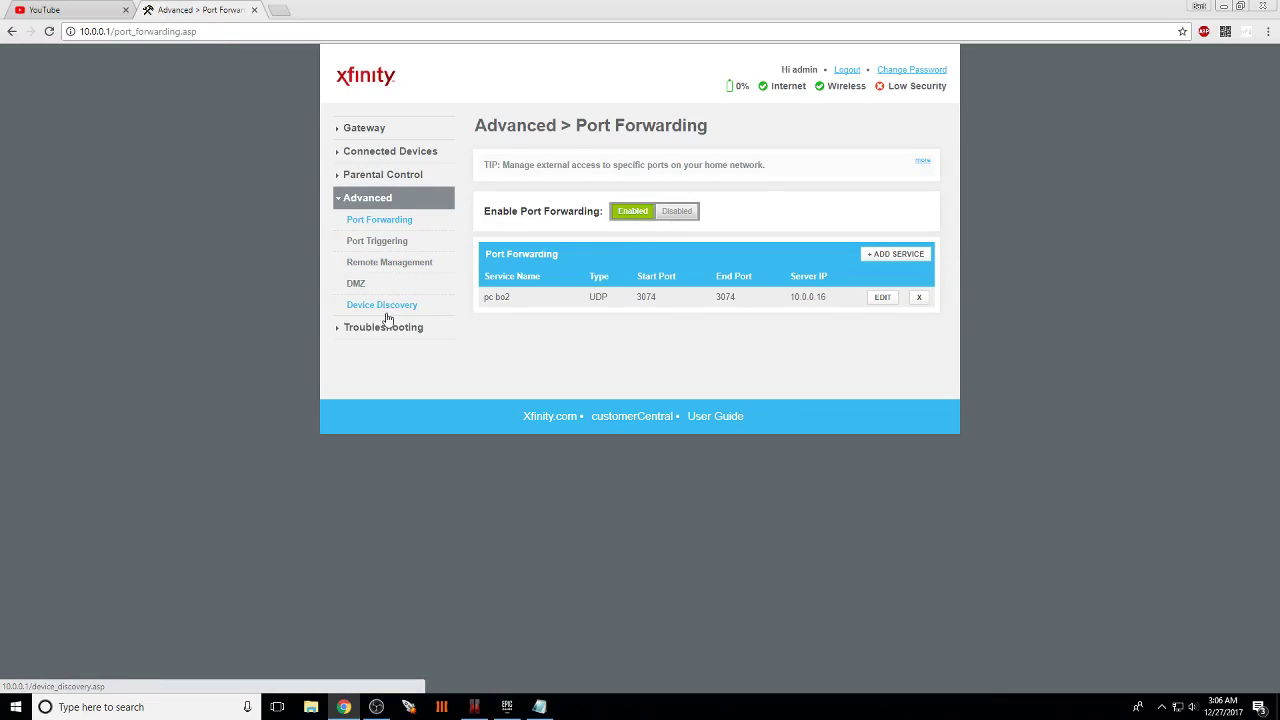
left_click(383, 293)
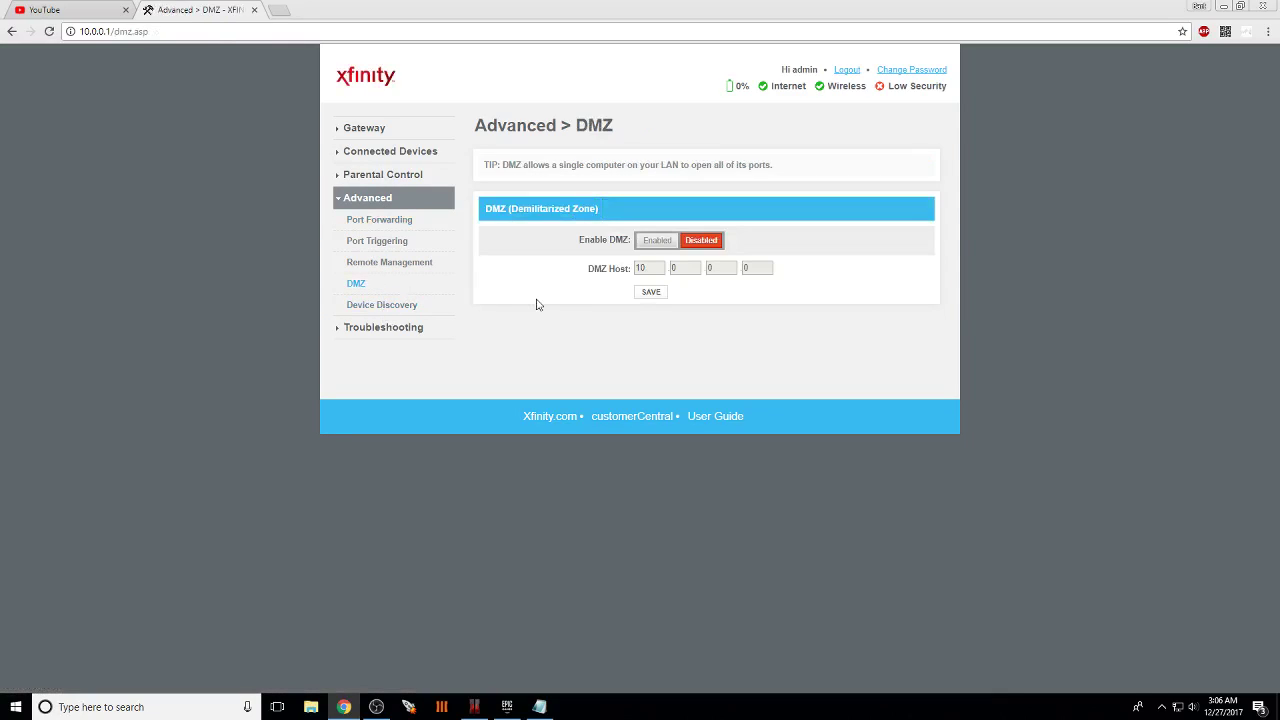
left_click(657, 241)
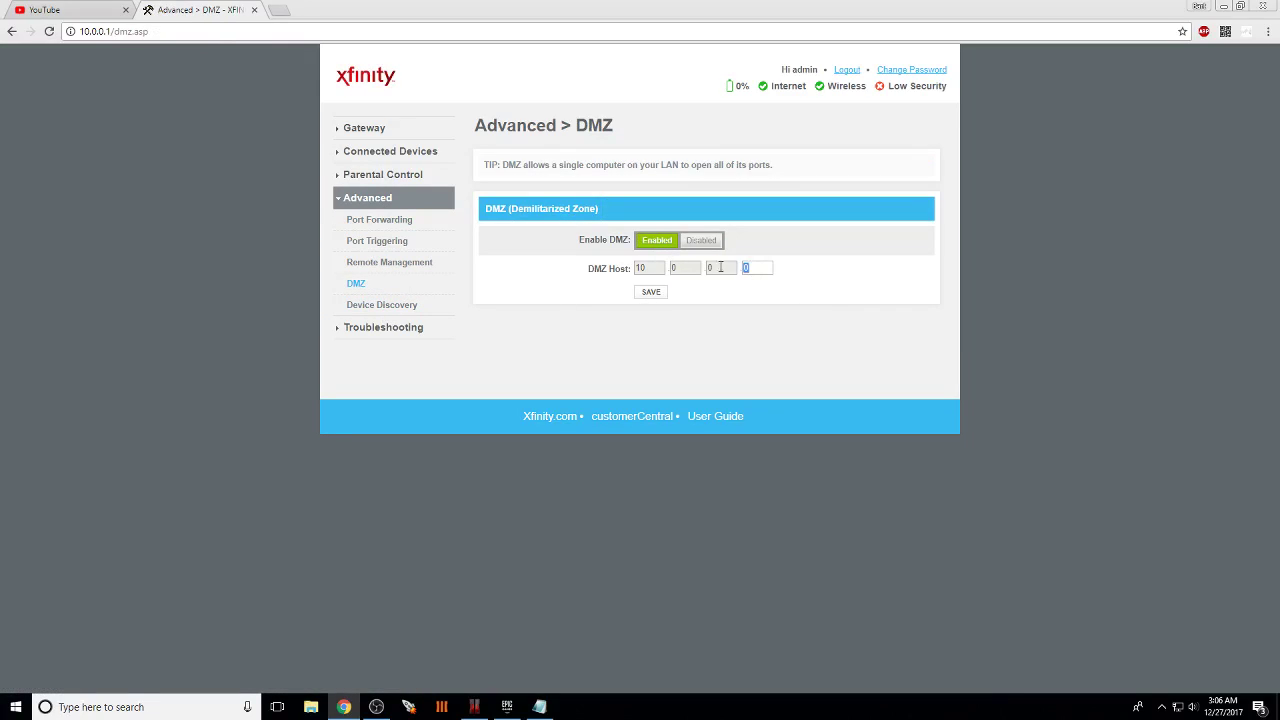
type("165")
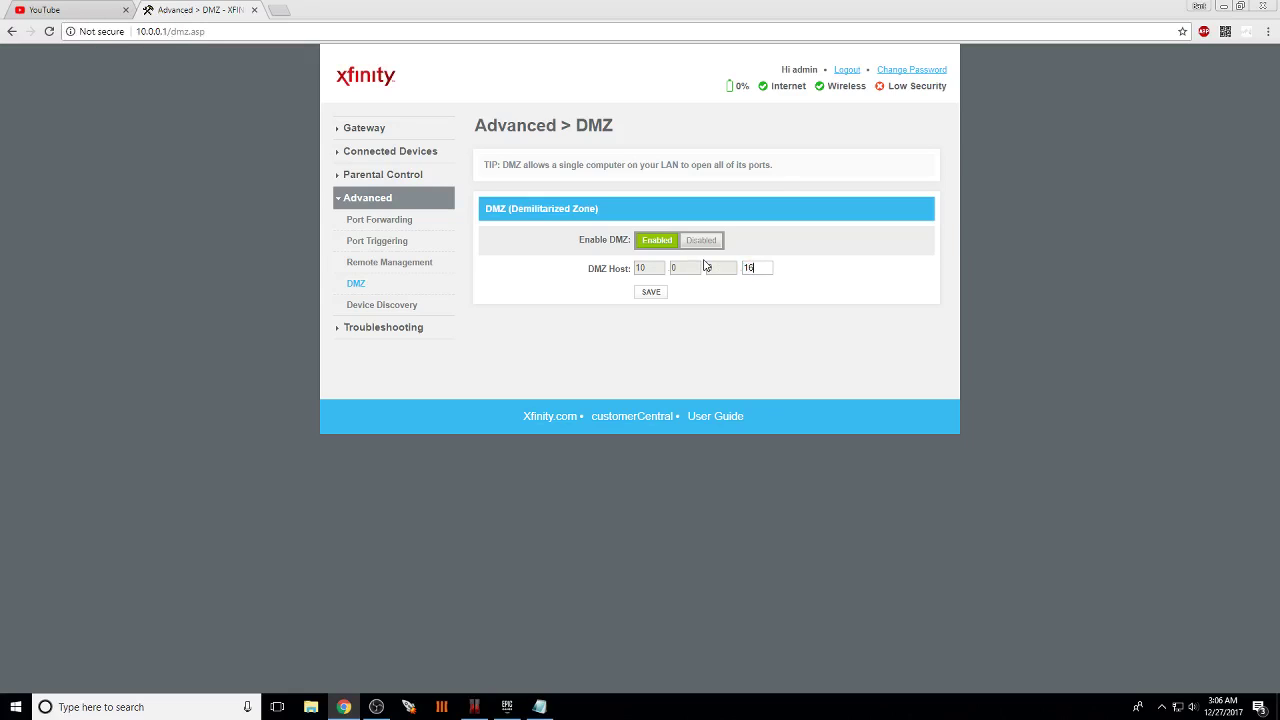
left_click(652, 292)
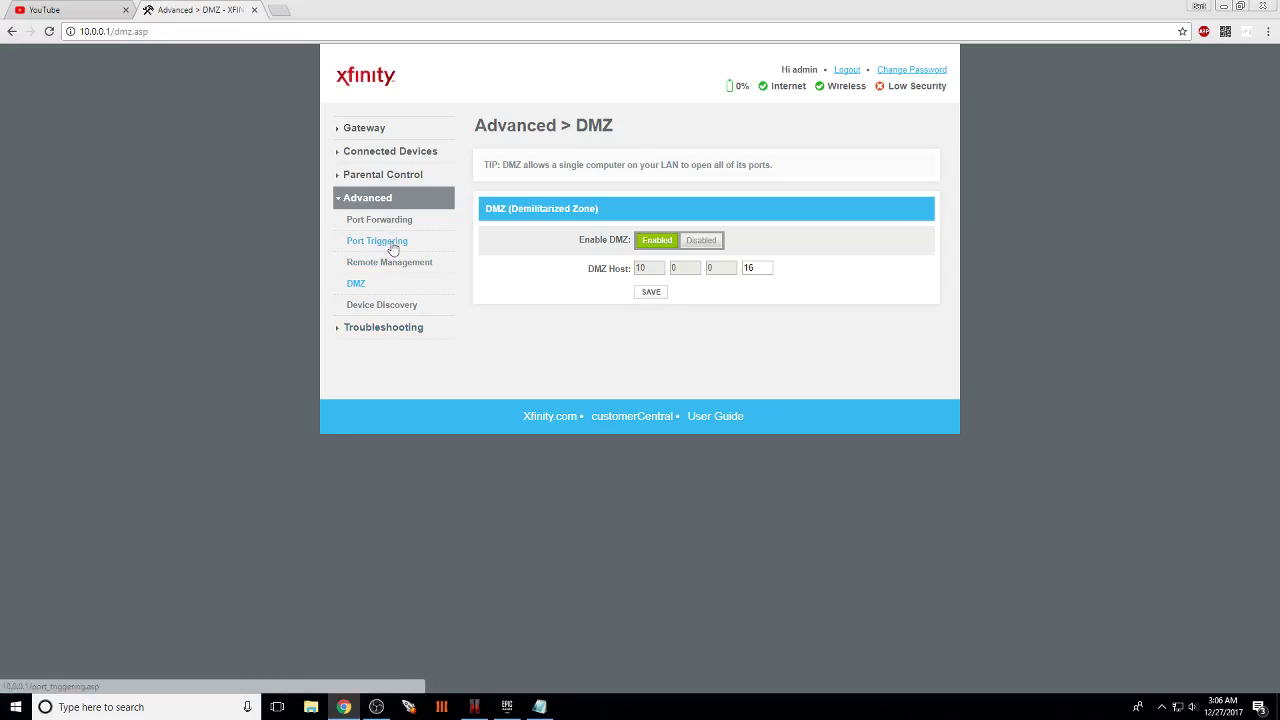
- Look through the router's parental control, gateway, connected devices, advanced and troubleshooting pages for the UPnP setting
left_click(389, 174)
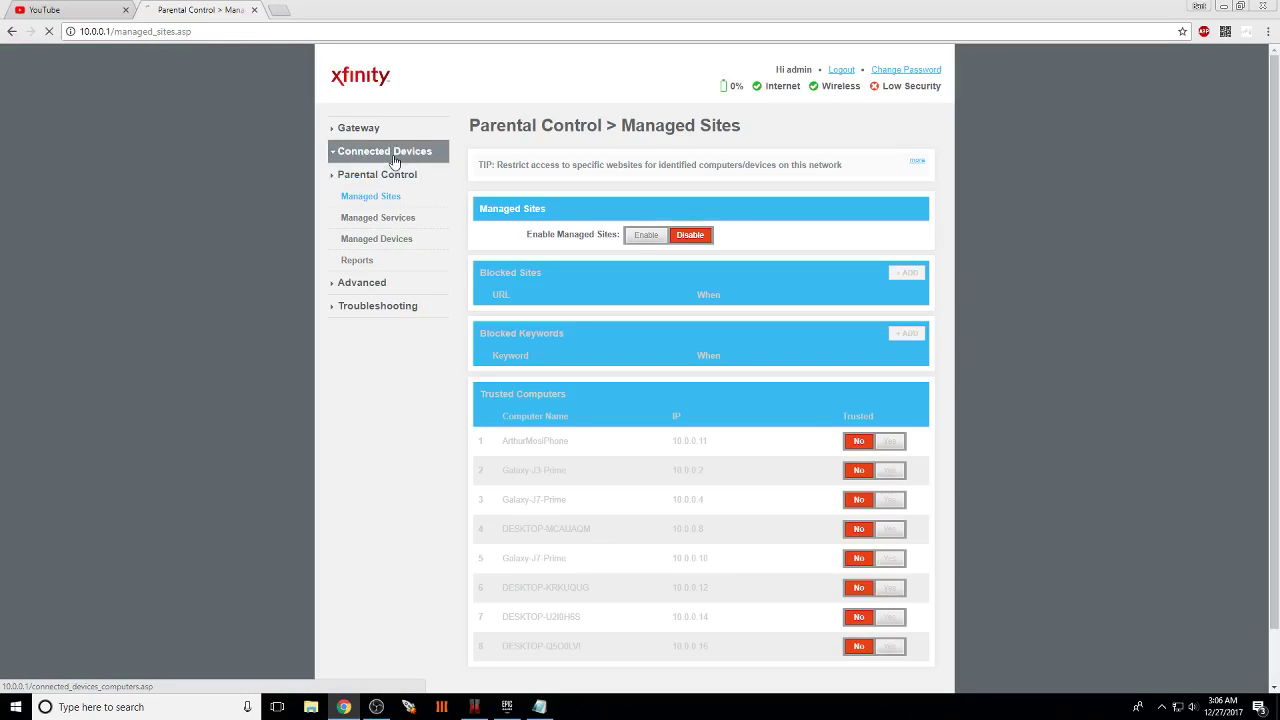
left_click(393, 152)
left_click(385, 128)
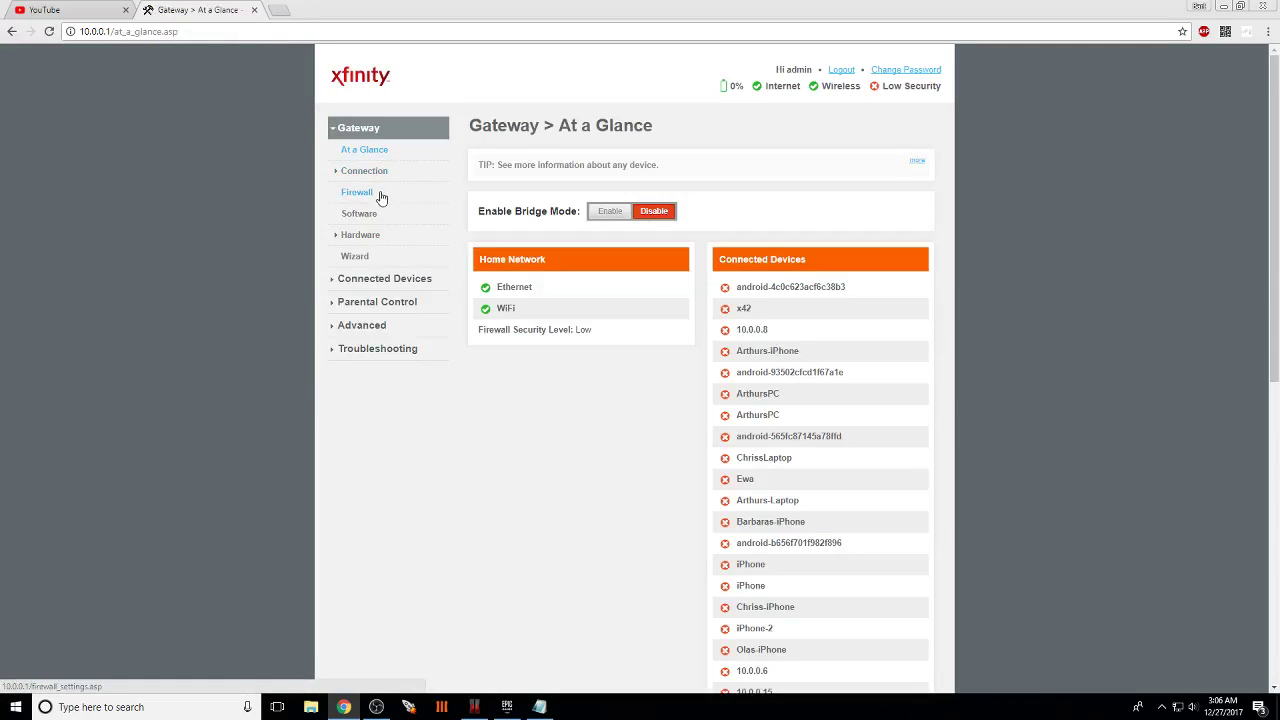
left_click(379, 236)
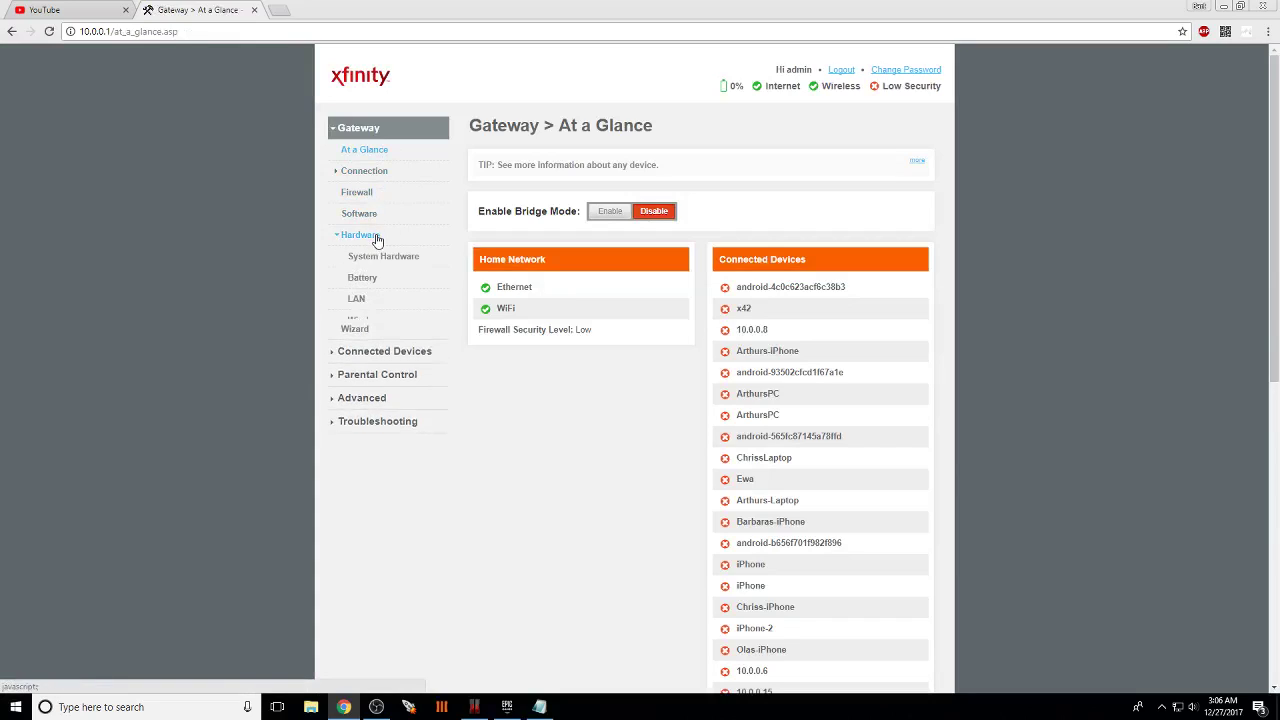
left_click(371, 172)
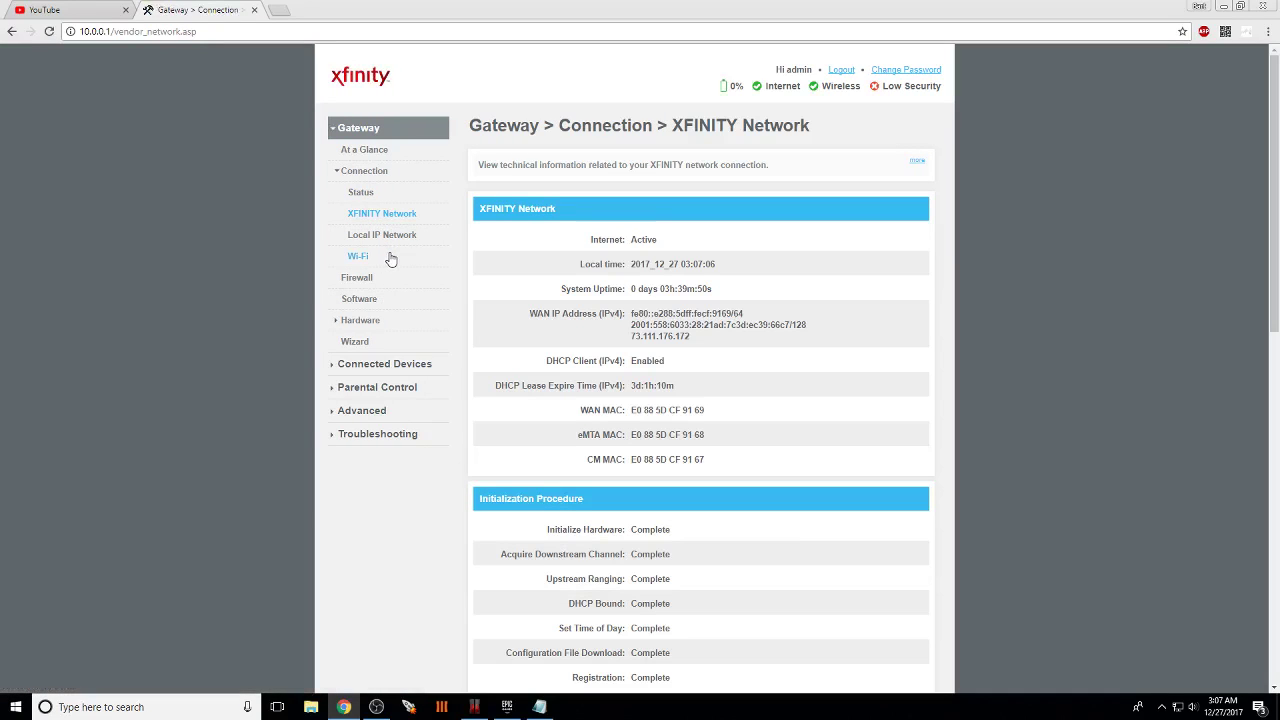
left_click(391, 259)
left_click(378, 372)
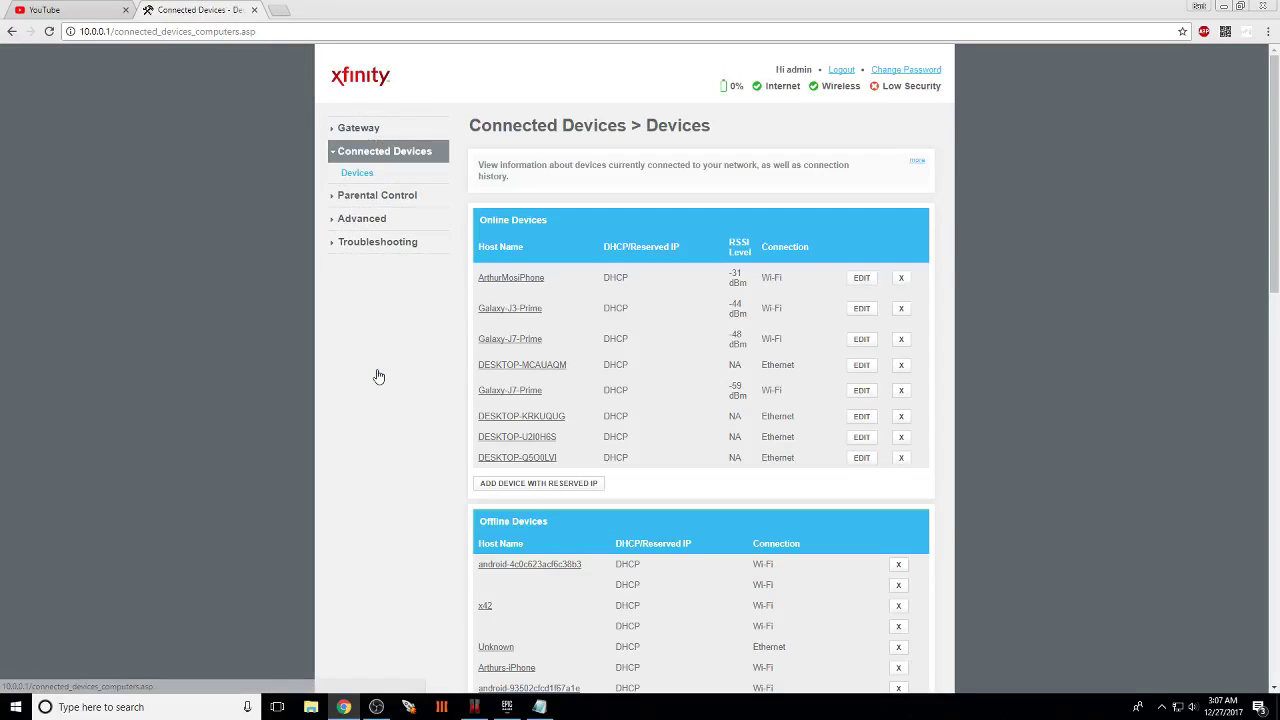
left_click(381, 197)
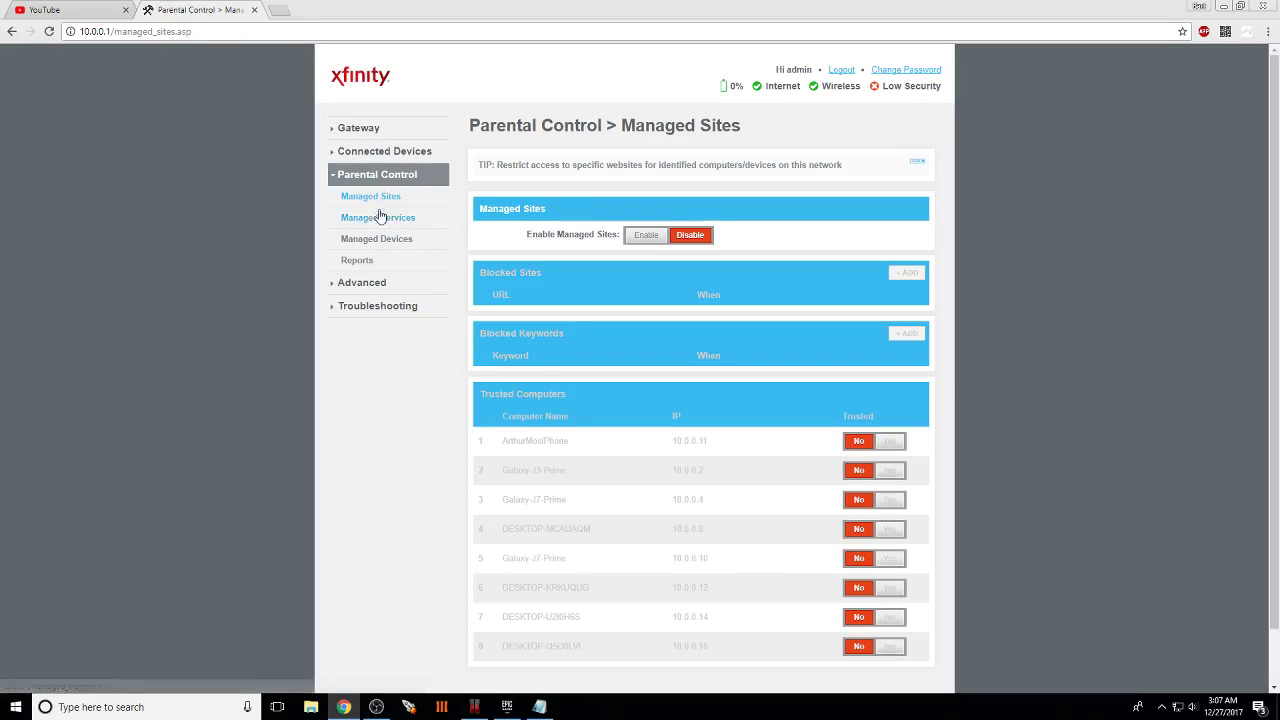
left_click(372, 288)
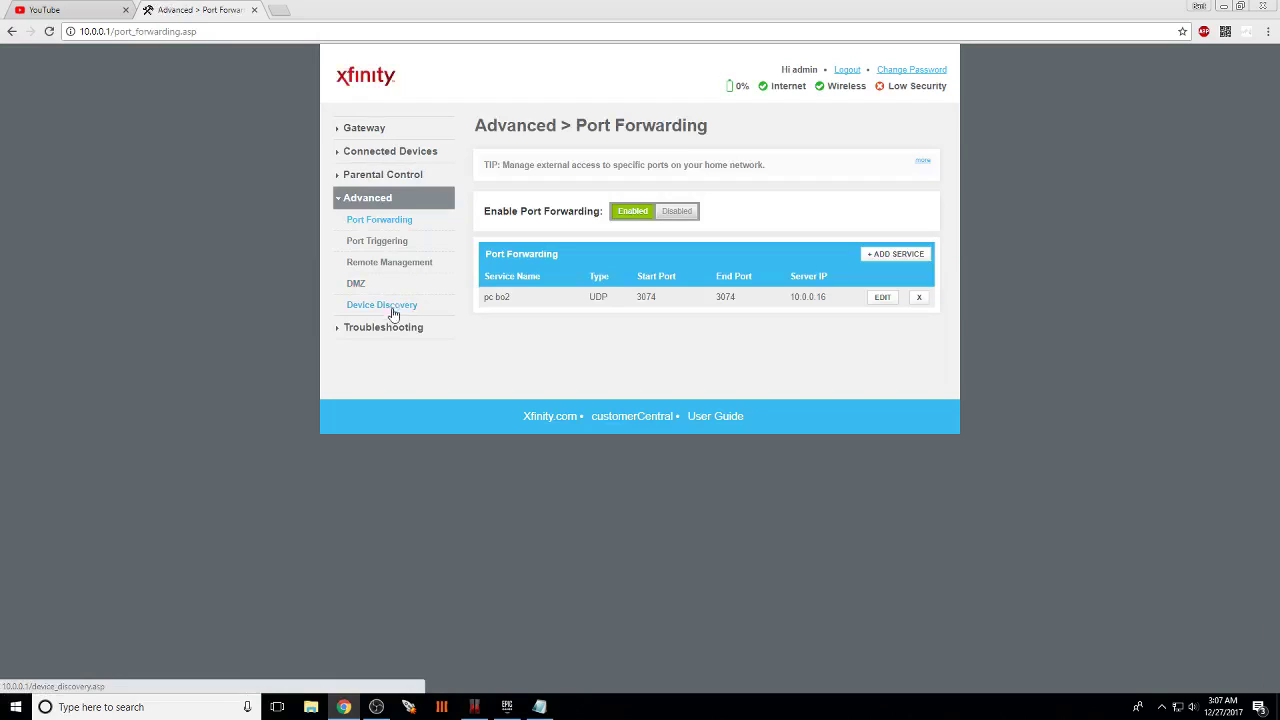
left_click(388, 329)
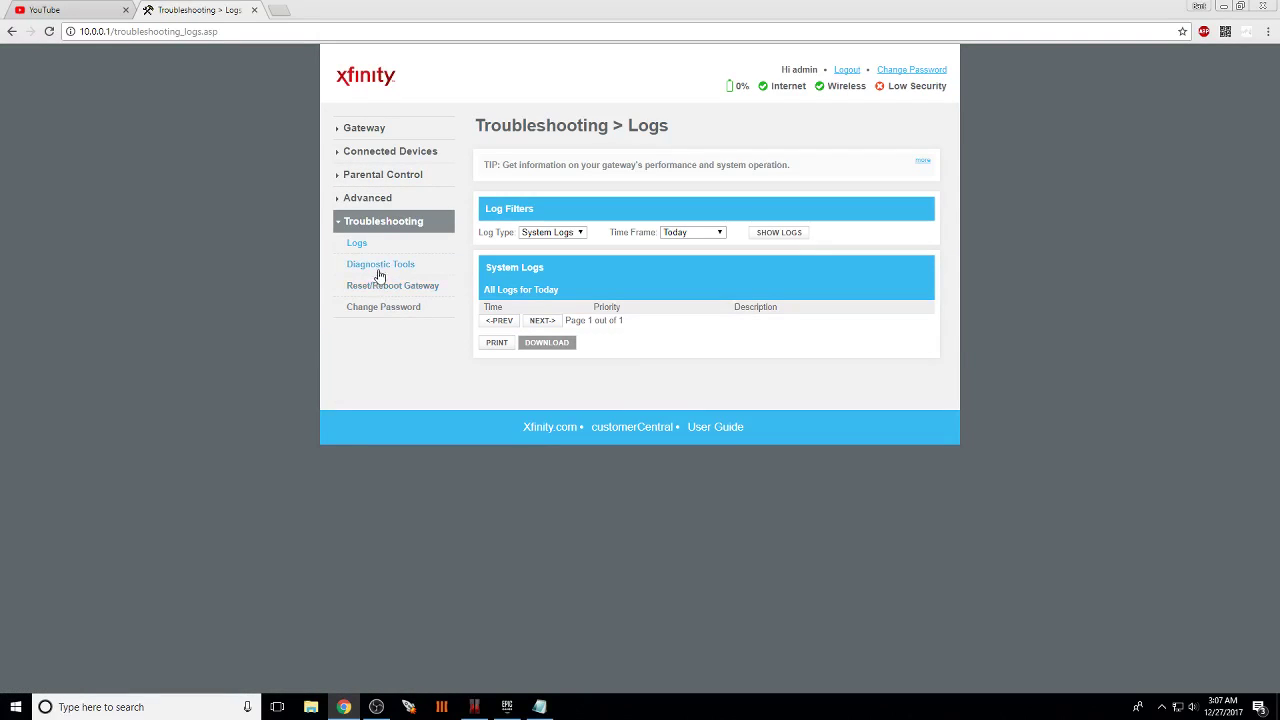
left_click(380, 266)
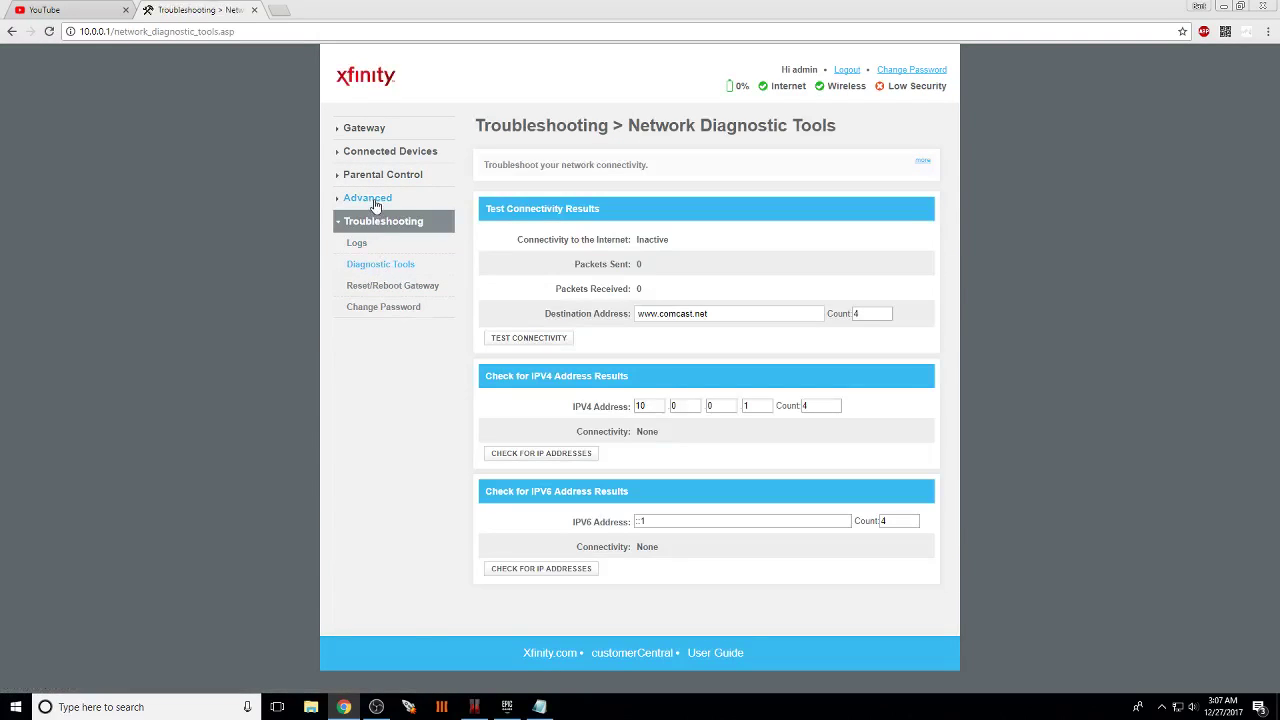
- Check whether UPnP is enabled in the router's advanced Device Discovery settings
left_click(372, 200)
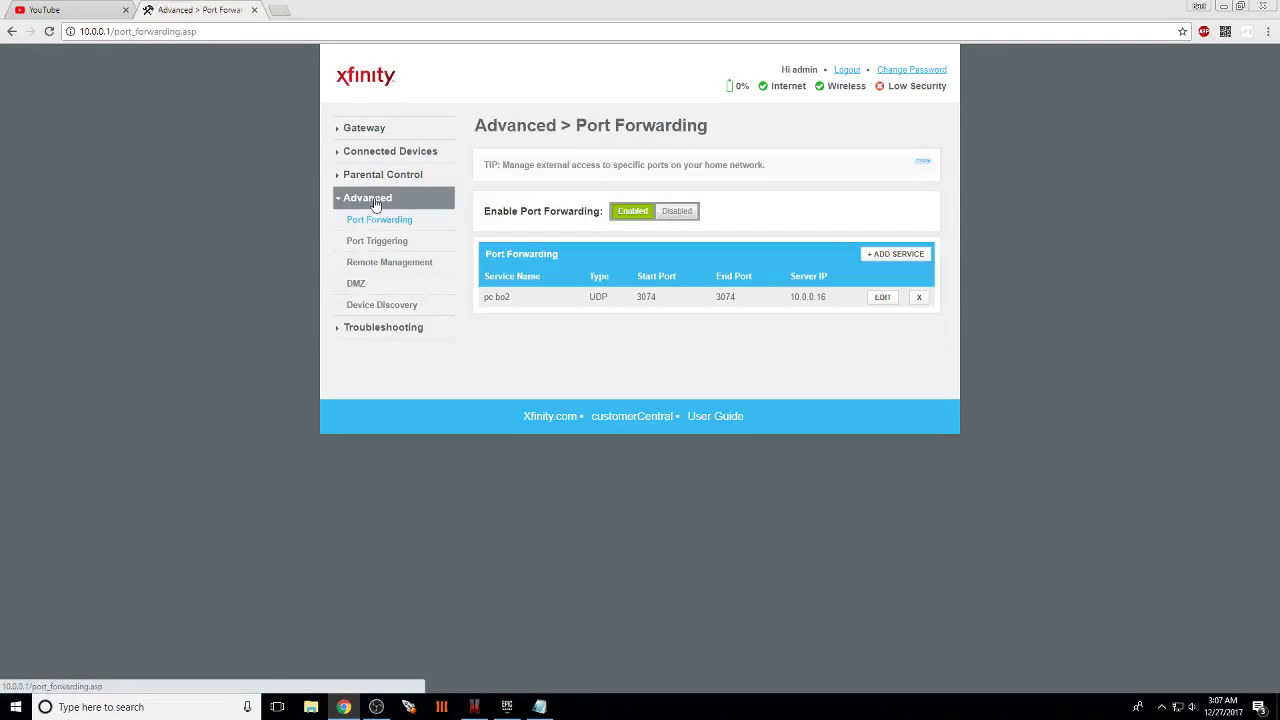
left_click(385, 305)
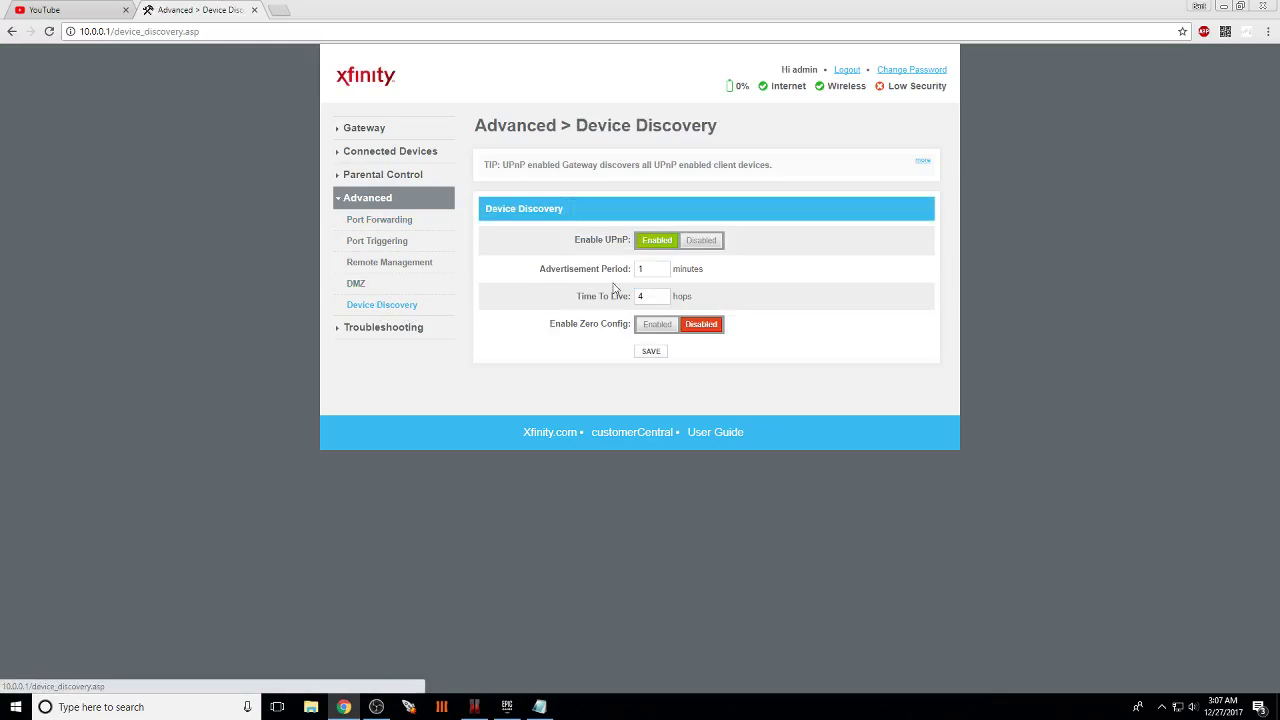
left_click_drag(575, 243, 618, 245)
left_click(618, 246)
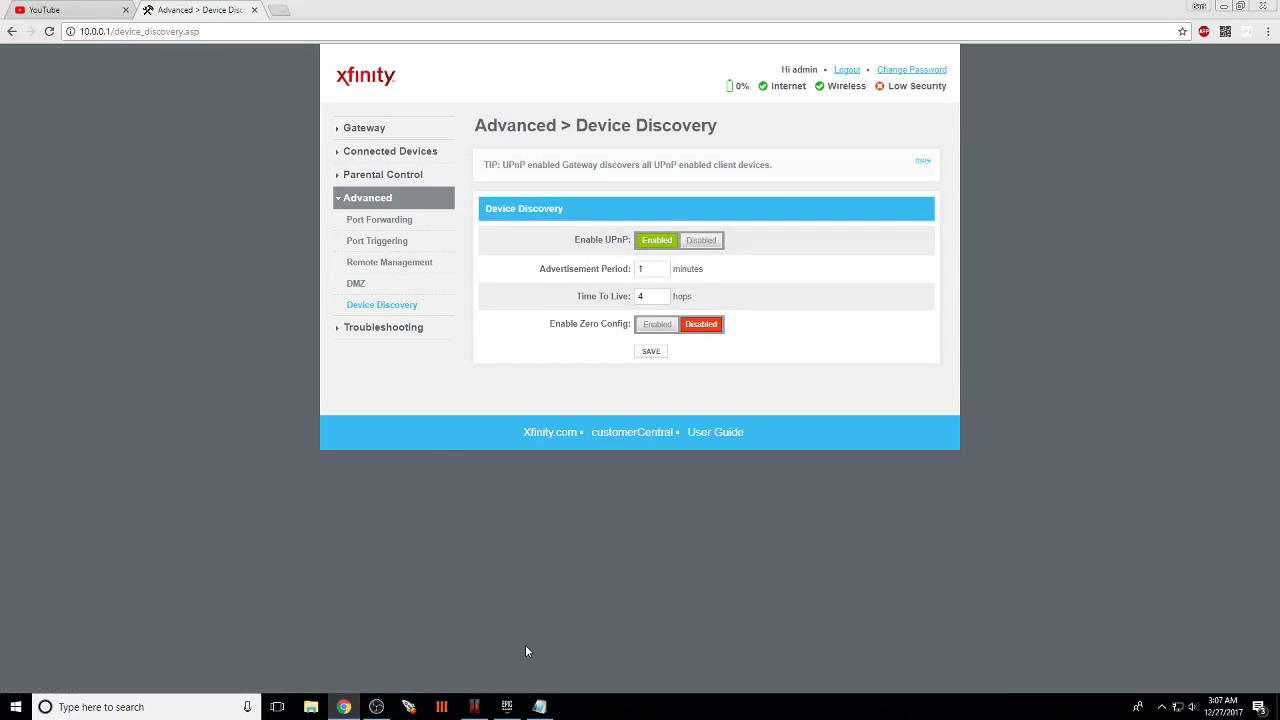
left_click(376, 706)
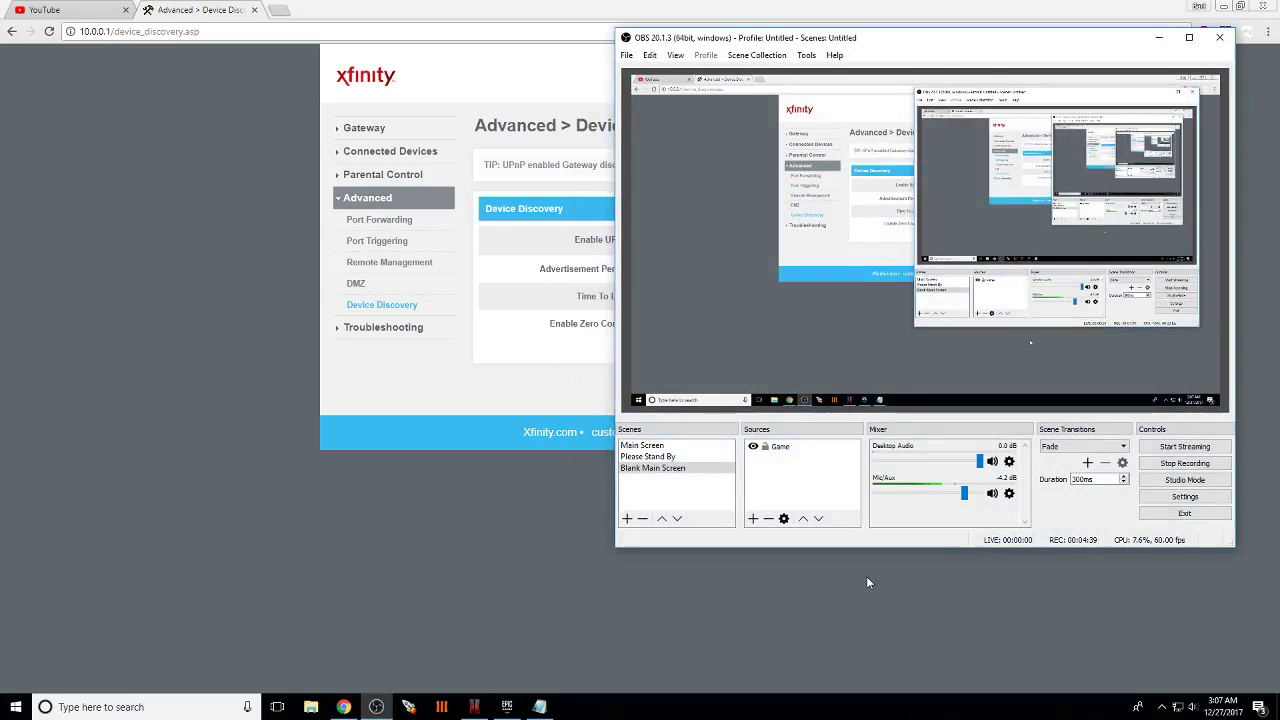